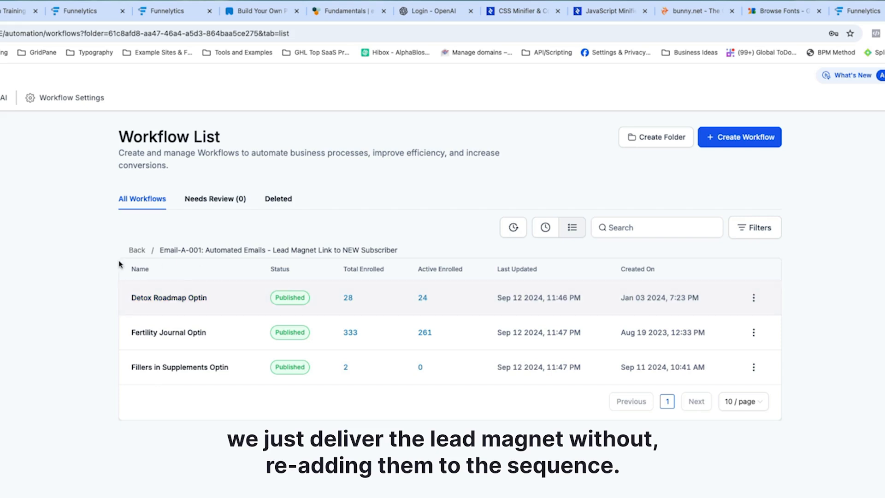
- Open the Nurture Soap Opera Welcome Series workflow in the Email-A-003 folder and review its triggers and email sequence
click(142, 256)
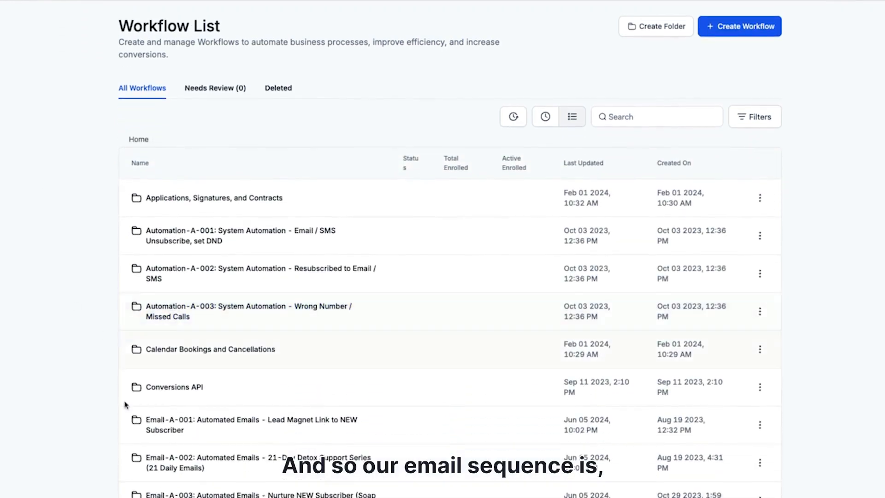
click(227, 432)
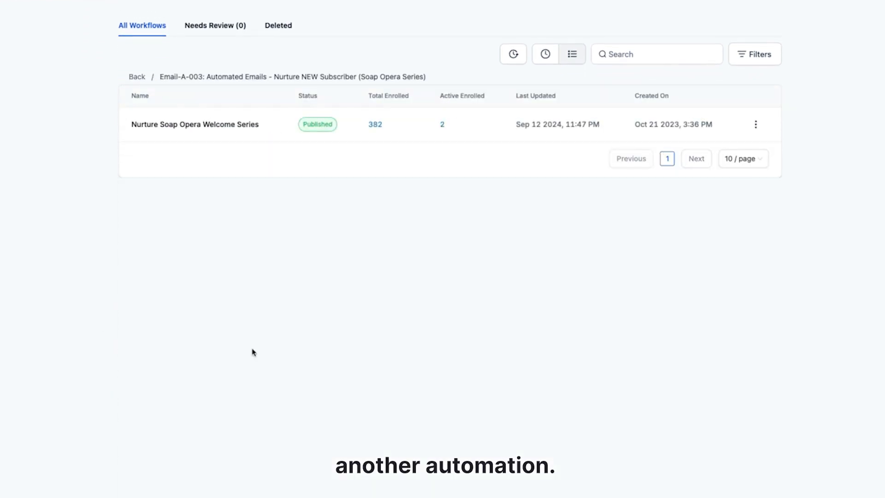
click(207, 126)
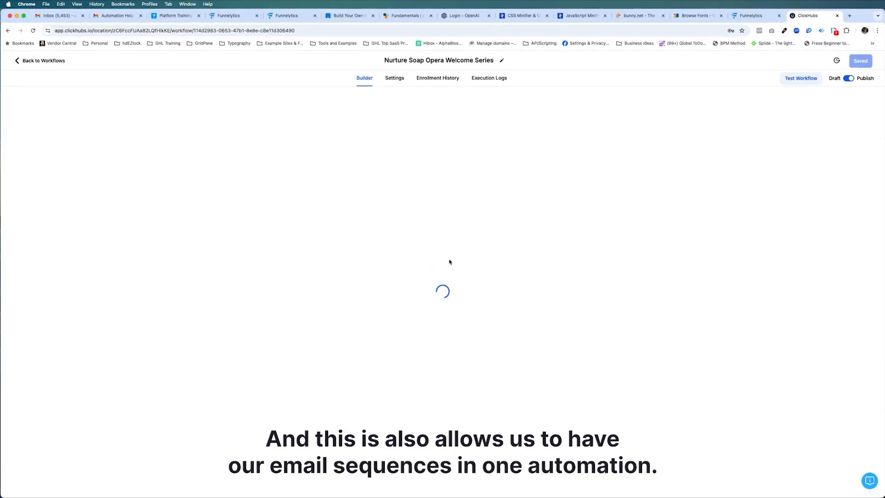
scroll(441, 265, down, 2)
scroll(492, 186, down, 1)
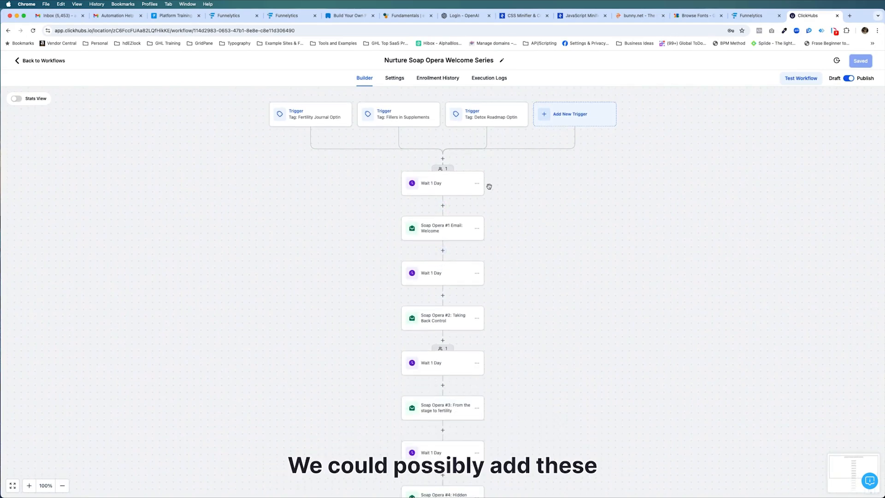
scroll(480, 213, up, 1)
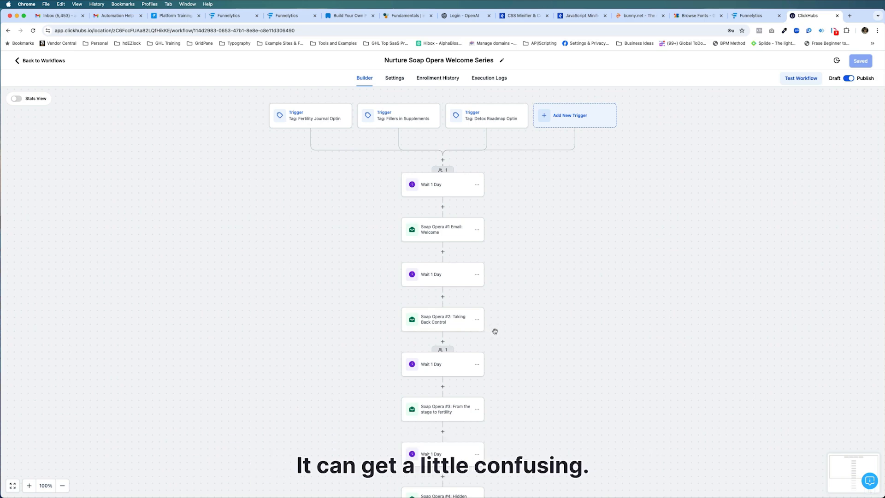
scroll(514, 328, down, 2)
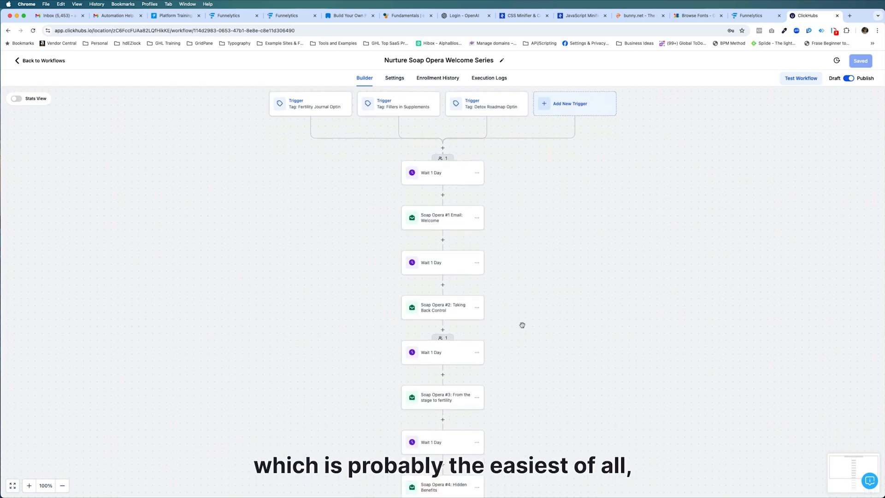
- Check the Nurture Soap Opera Welcome Series workflow's re-entry setting and return to its builder
click(395, 77)
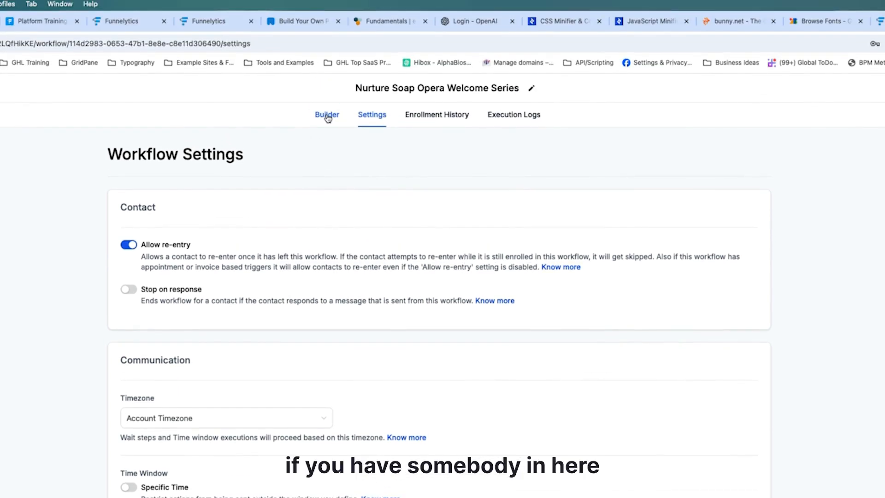
click(327, 115)
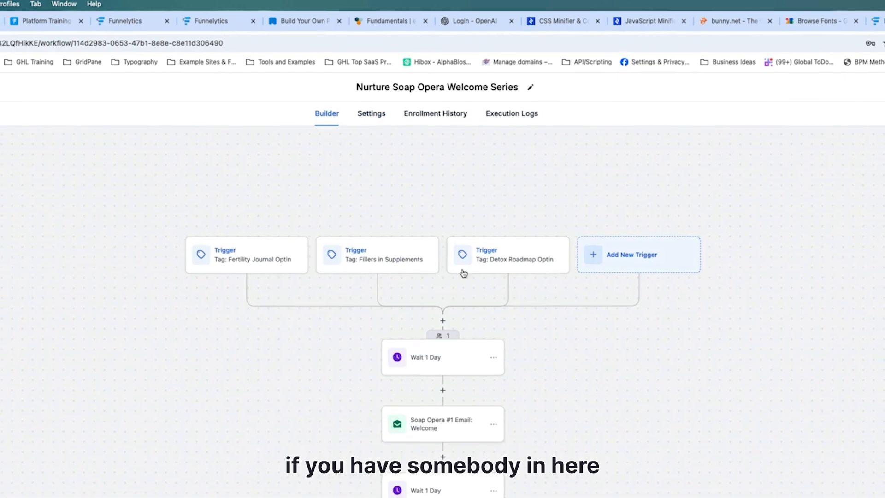
drag(559, 328, 560, 276)
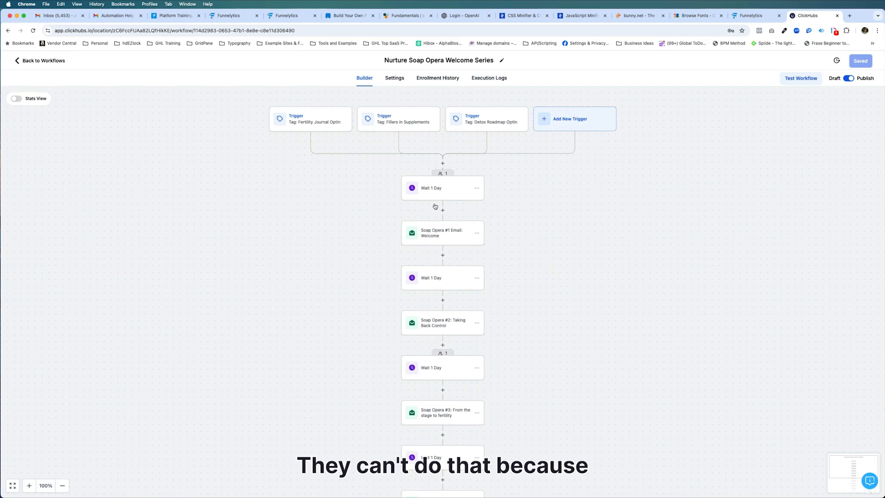
- Switch Allow re-entry off and back on in the workflow's settings, and return to the builder
click(395, 78)
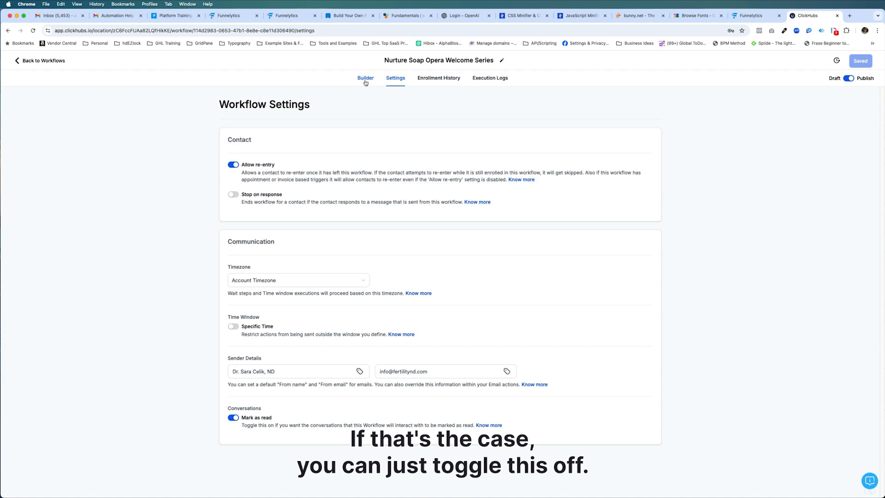
click(233, 167)
click(234, 166)
click(365, 78)
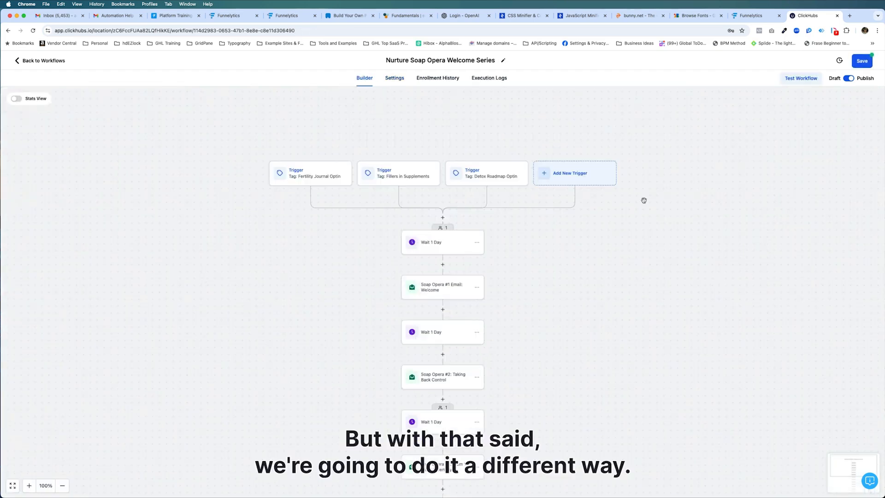
scroll(604, 281, down, 2)
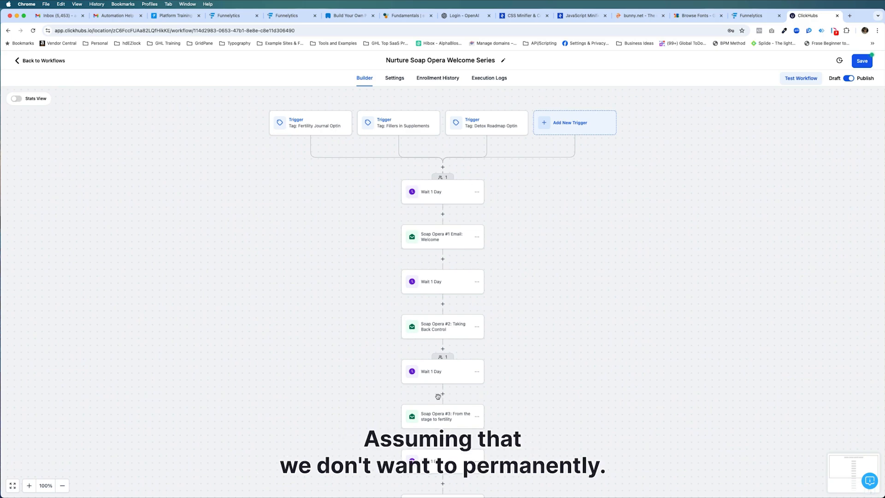
drag(574, 385, 580, 405)
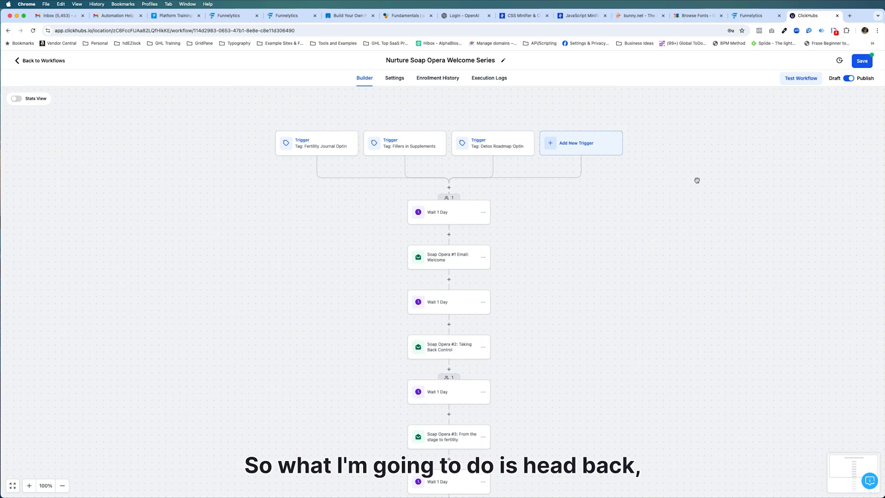
- Leave this workflow and open the Detox Roadmap Optin workflow in the Email-A-001 Lead Magnet Link to NEW Subscriber folder
click(50, 61)
click(512, 296)
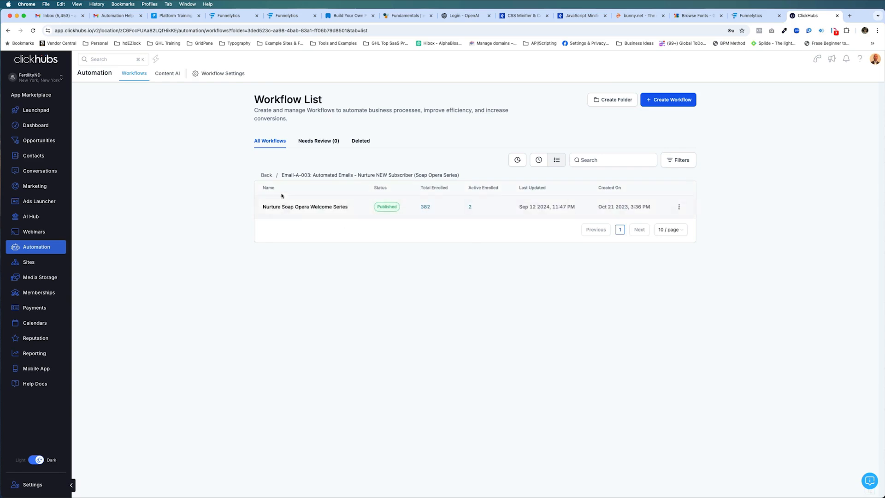
click(267, 175)
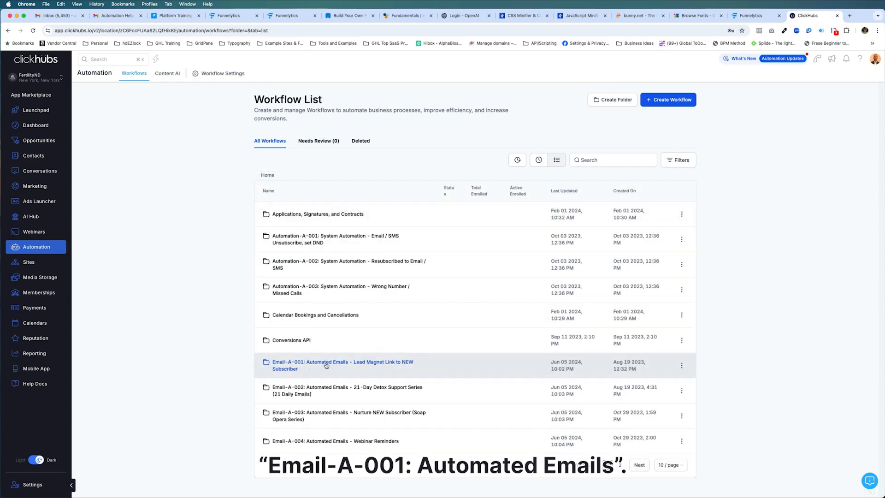
click(327, 364)
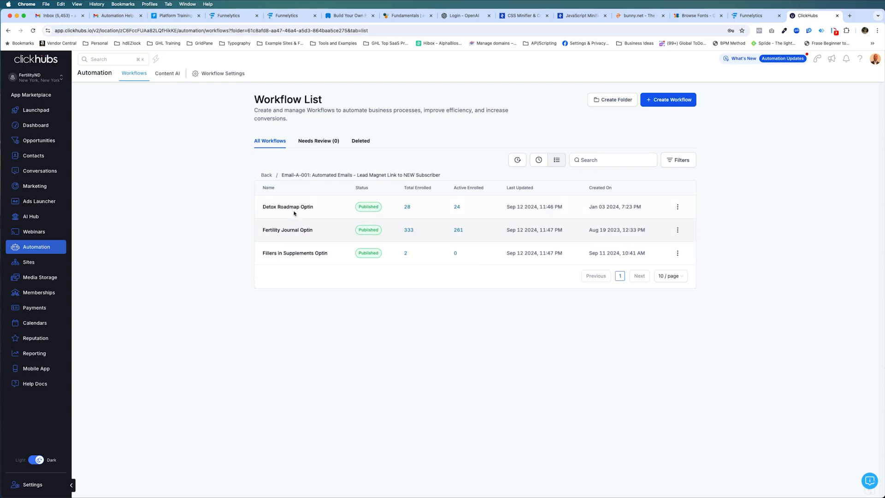
click(296, 207)
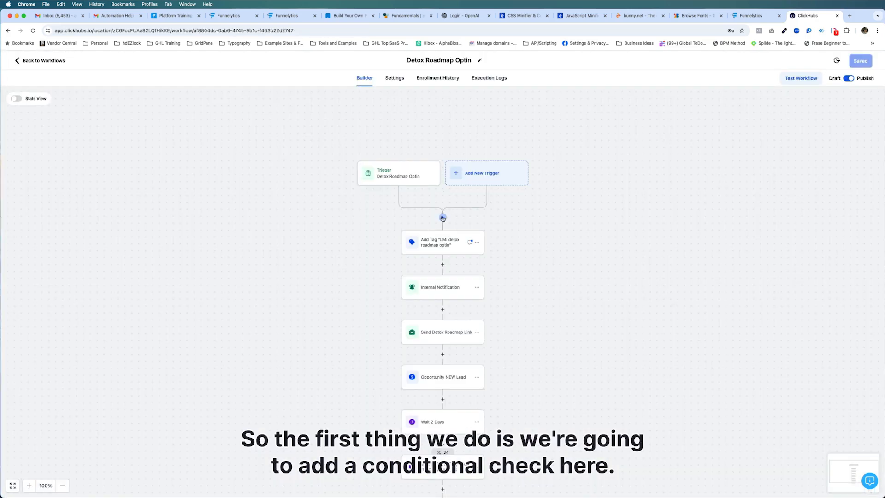
- Add an If / Else action directly after the trigger and name it Does "email a-001 active" tag exist?
click(442, 218)
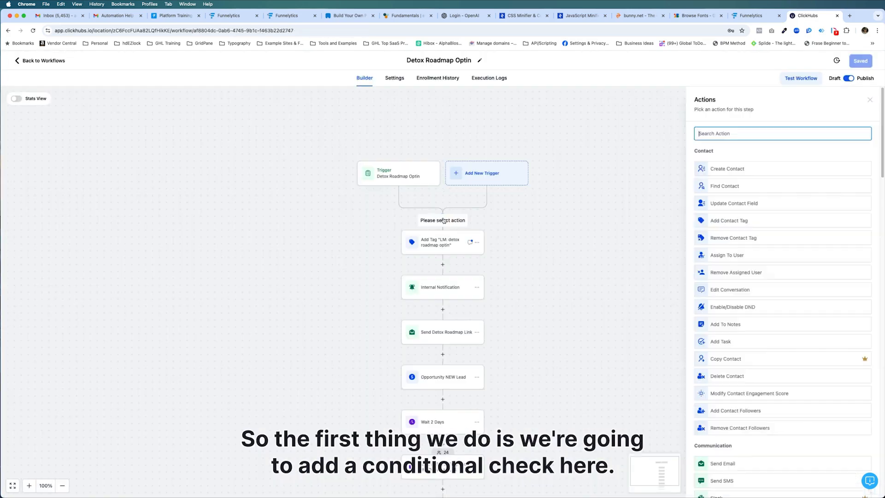
text(if)
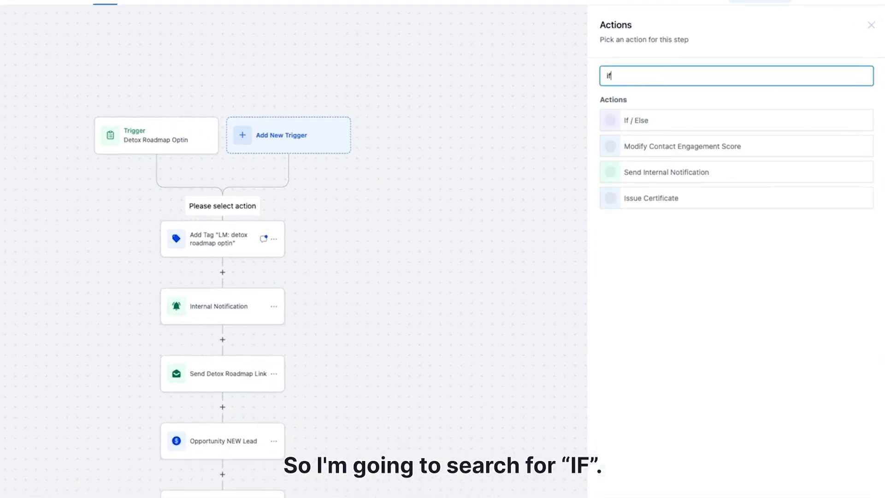
click(643, 130)
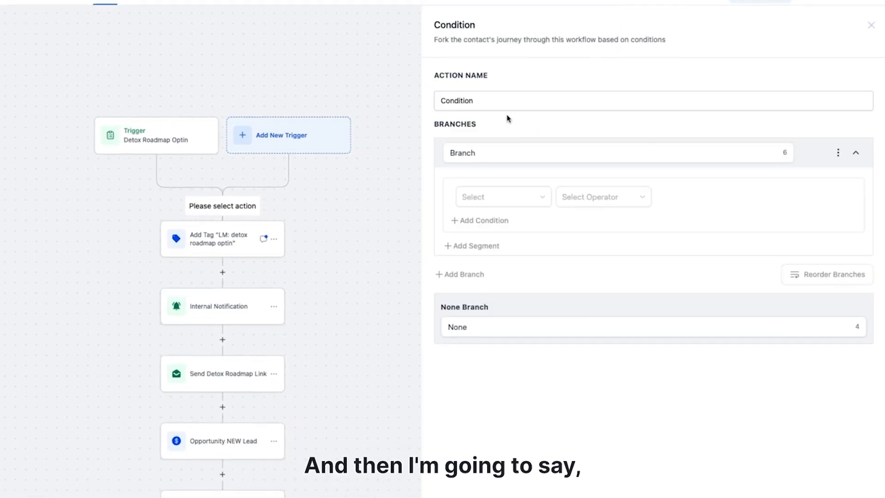
double_click(468, 101)
text(Does "email a-)
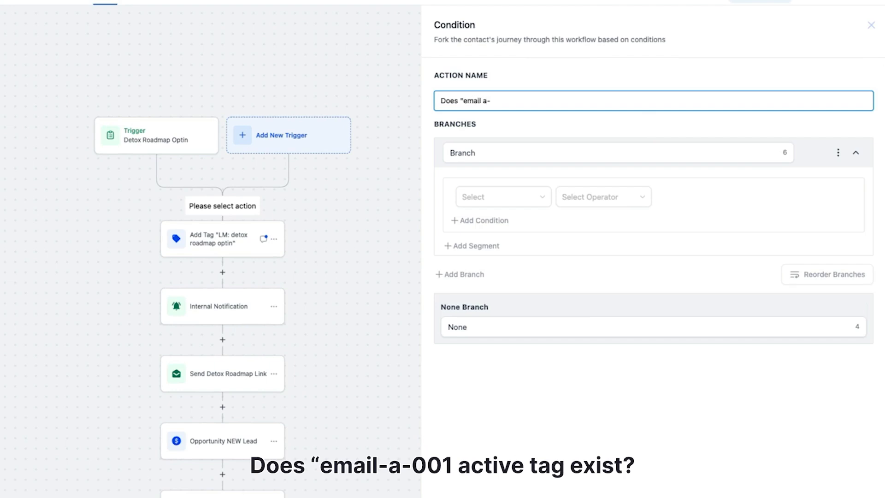
text(001 active" tag exist?)
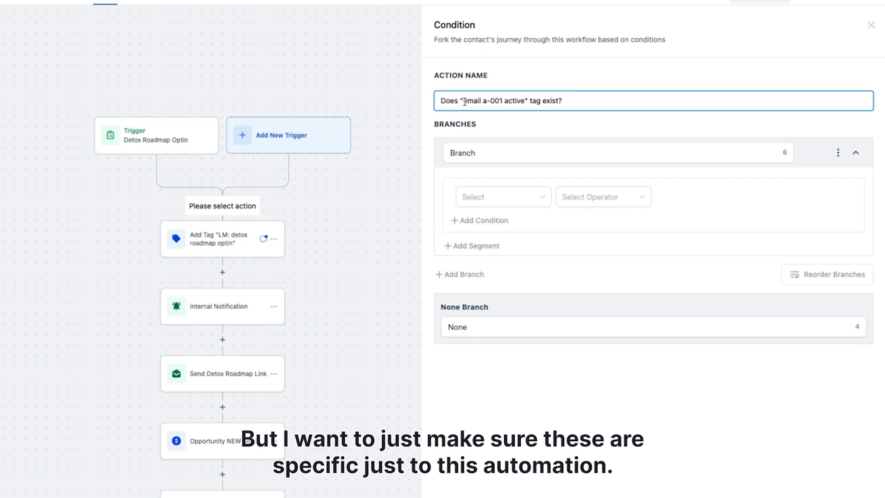
- Rename the condition's first branch to Yes and its None branch to No
double_click(467, 150)
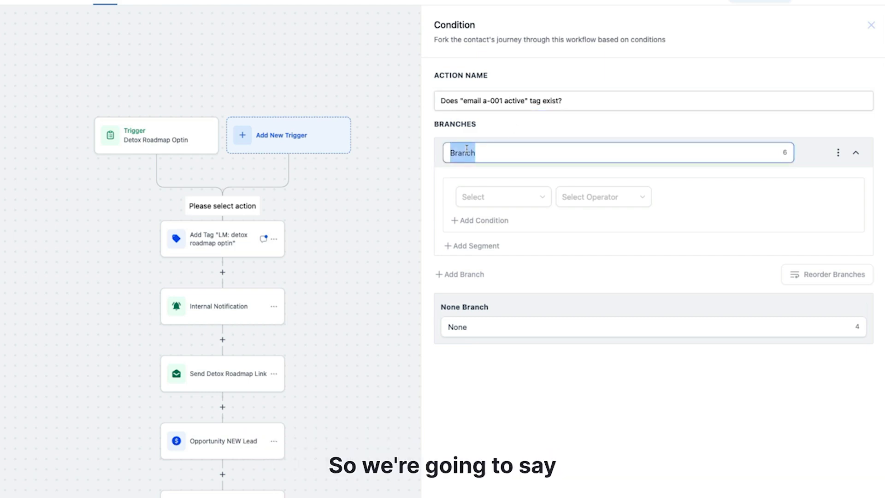
text(Yes)
double_click(474, 322)
text(No)
- Make the Yes branch require that the contact's Tags include "email a-001 active", and save the condition
click(492, 198)
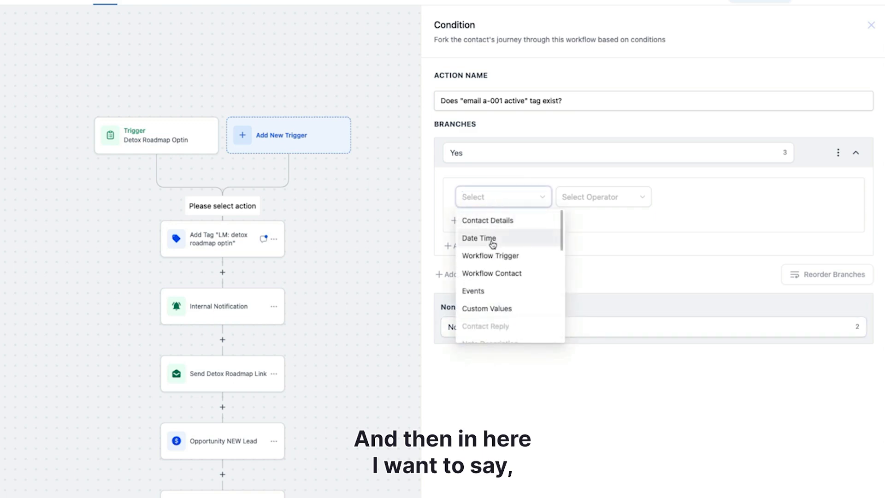
click(488, 223)
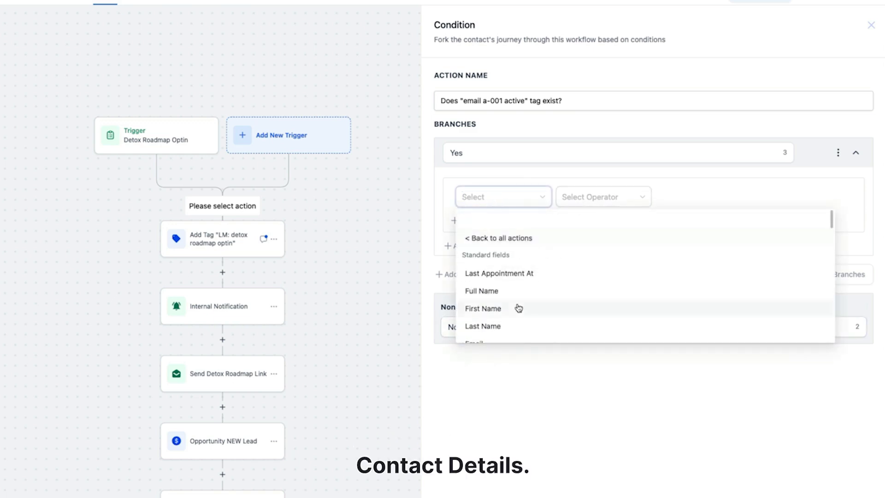
scroll(518, 308, down, 3)
scroll(518, 308, down, 5)
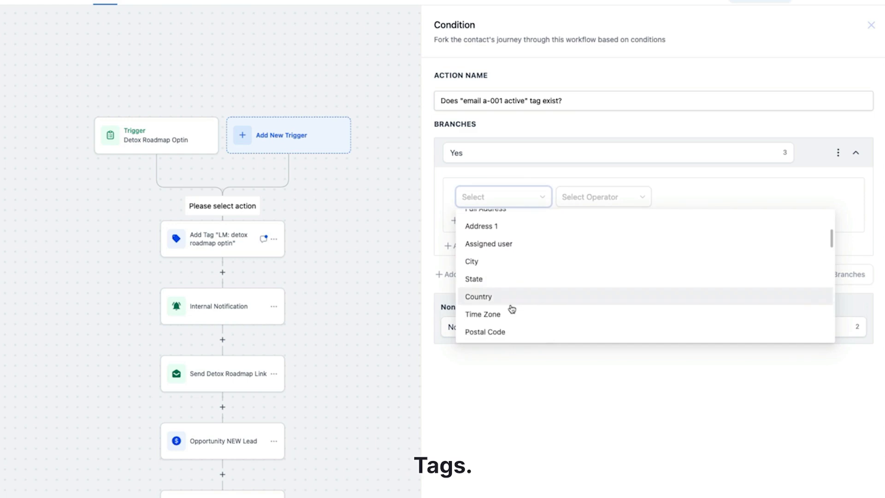
click(489, 313)
click(609, 197)
click(586, 222)
click(705, 206)
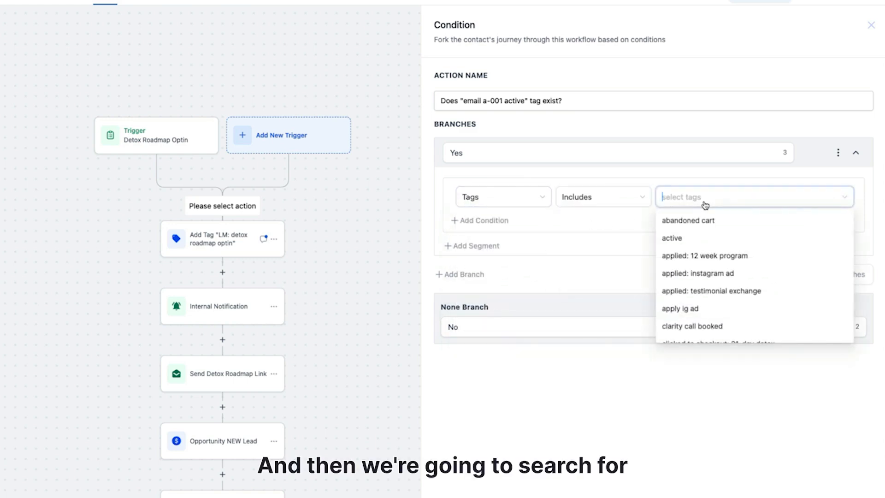
text(email)
click(713, 221)
click(555, 369)
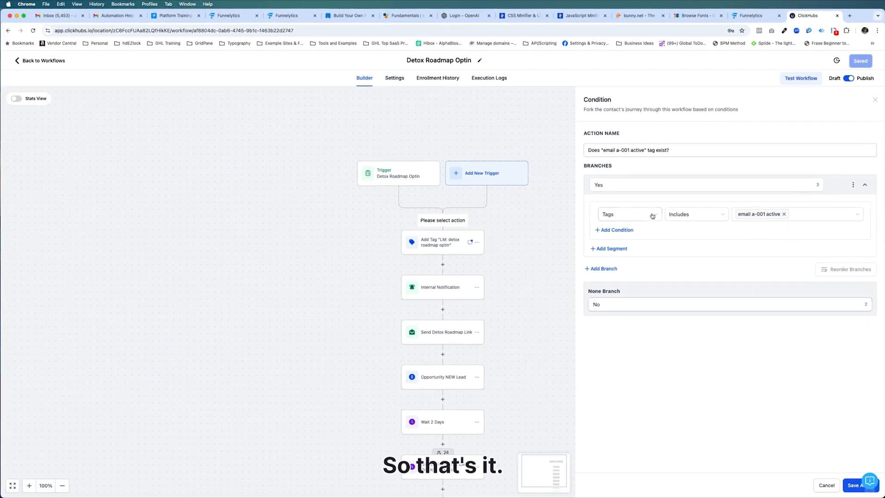
click(854, 484)
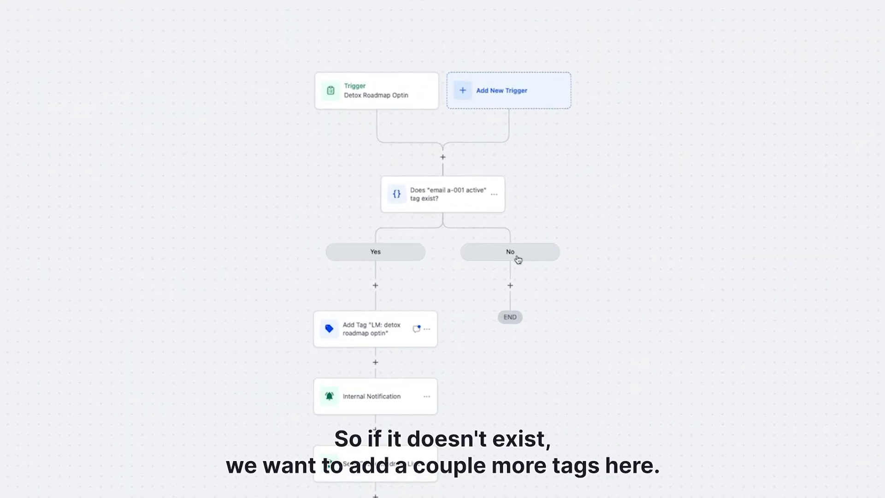
- Add an Add Contact Tag action at the start of the No branch that applies the tag "start email a-003"
click(510, 285)
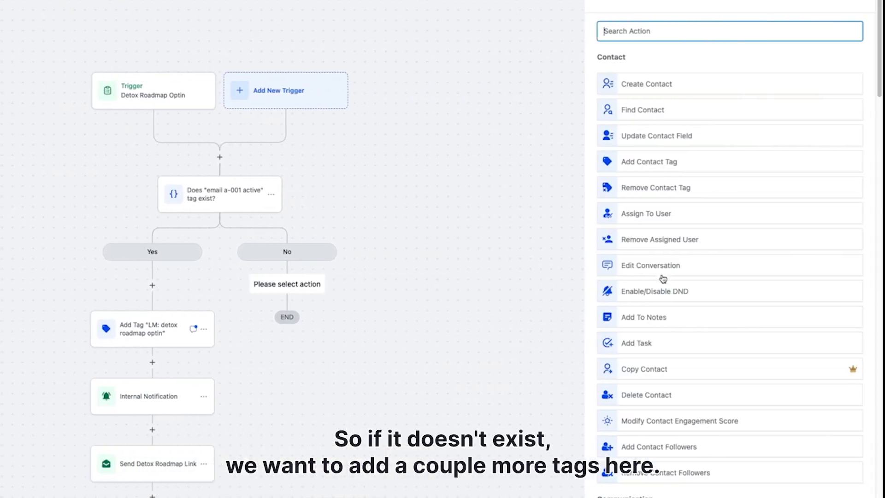
click(718, 162)
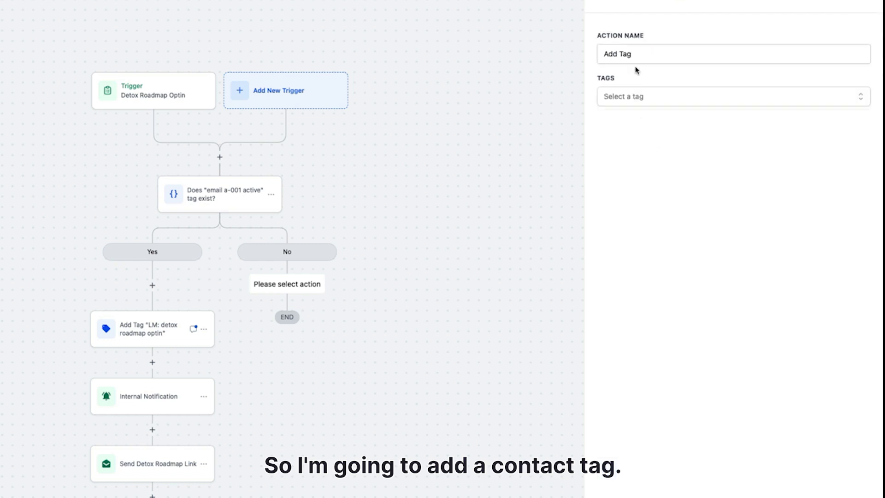
click(638, 97)
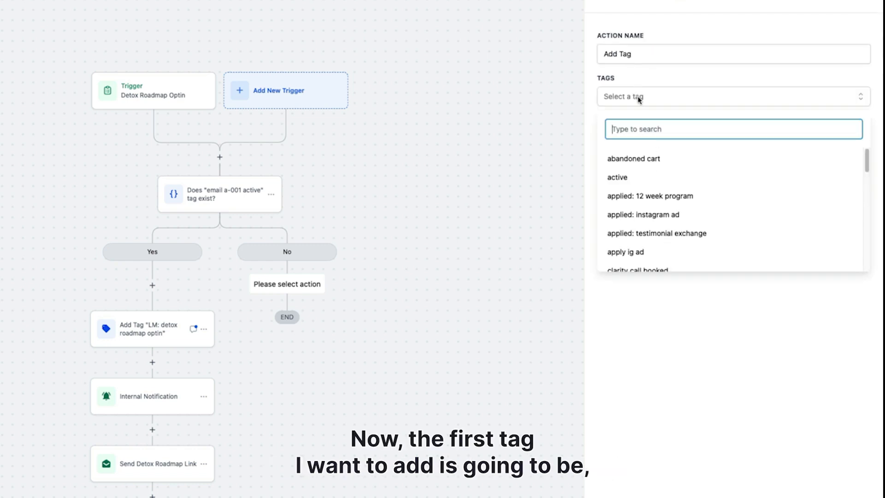
text(start)
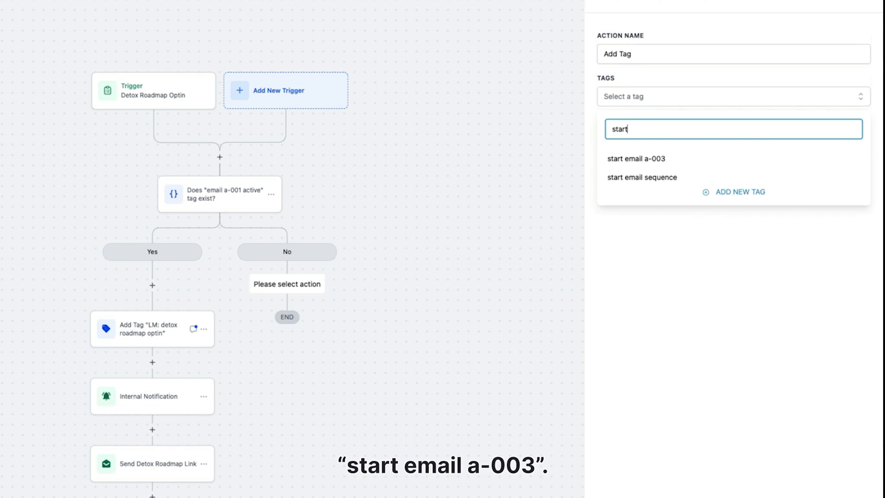
click(643, 159)
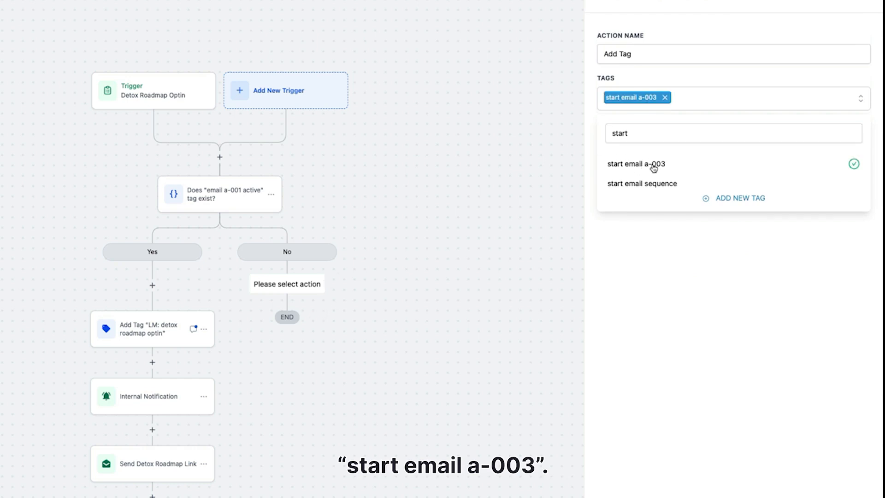
- Name the new tag action Add "start email a-003" Tag and save it
click(621, 53)
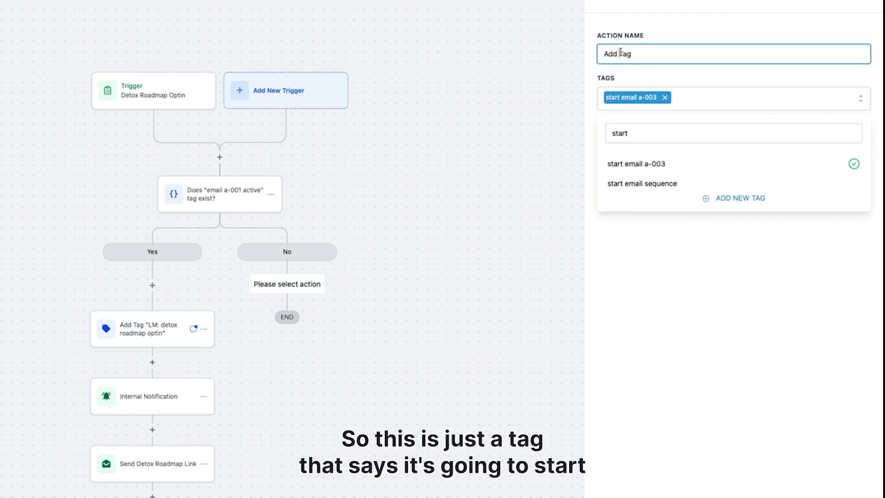
text("start email)
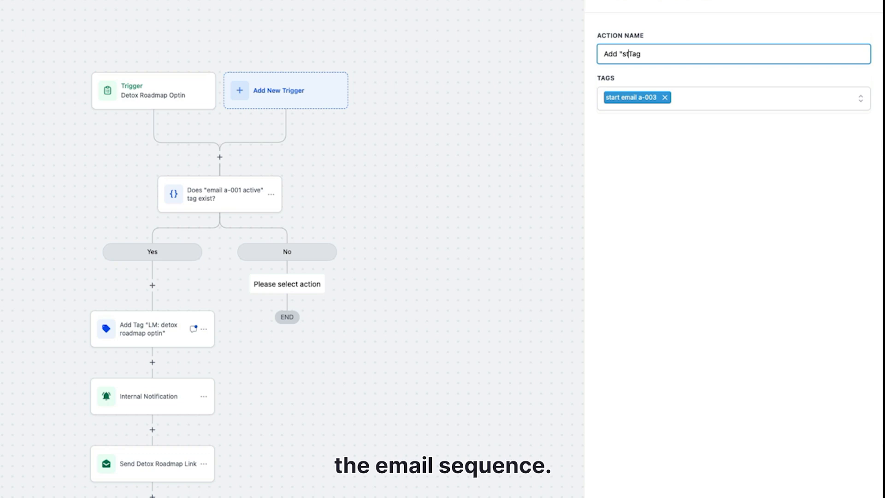
text( a-003")
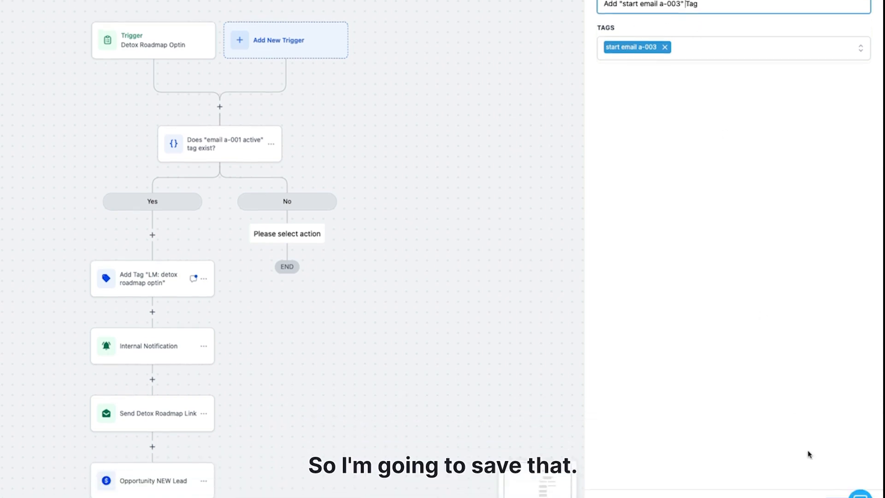
click(828, 482)
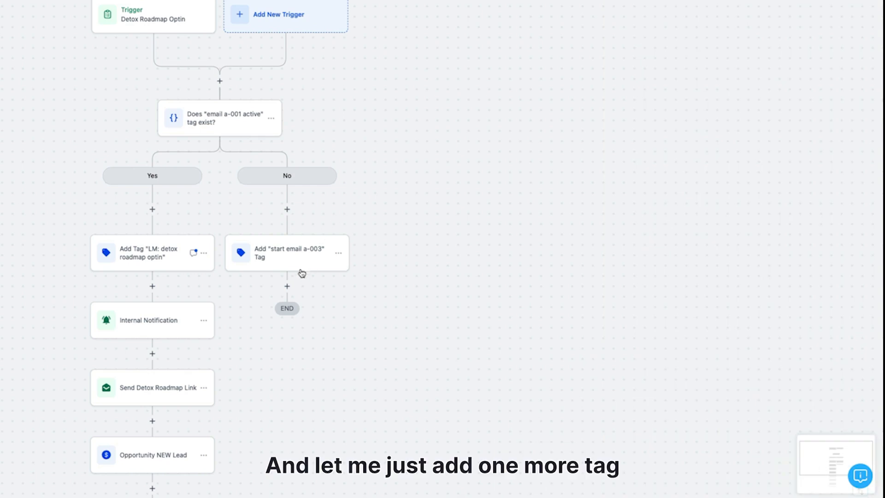
- Add another Add Contact Tag action below it in the No branch, applying the tag "email a-001 active"
click(289, 285)
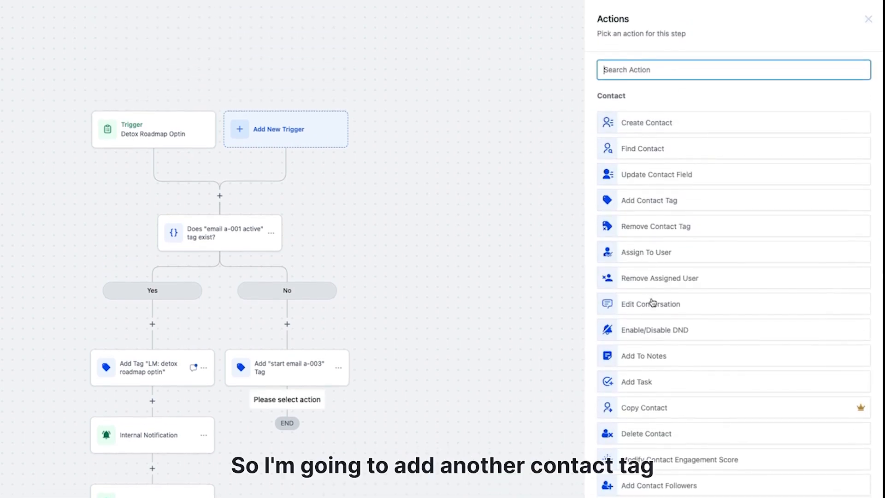
click(665, 203)
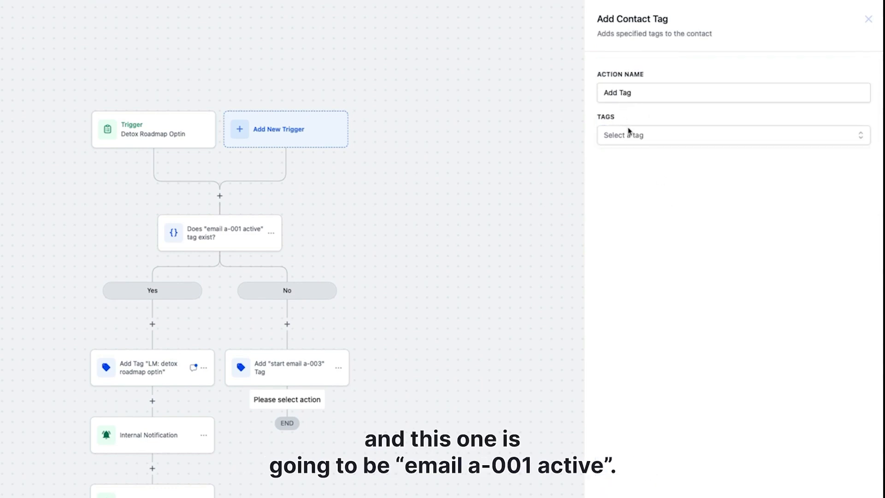
click(633, 136)
text(email)
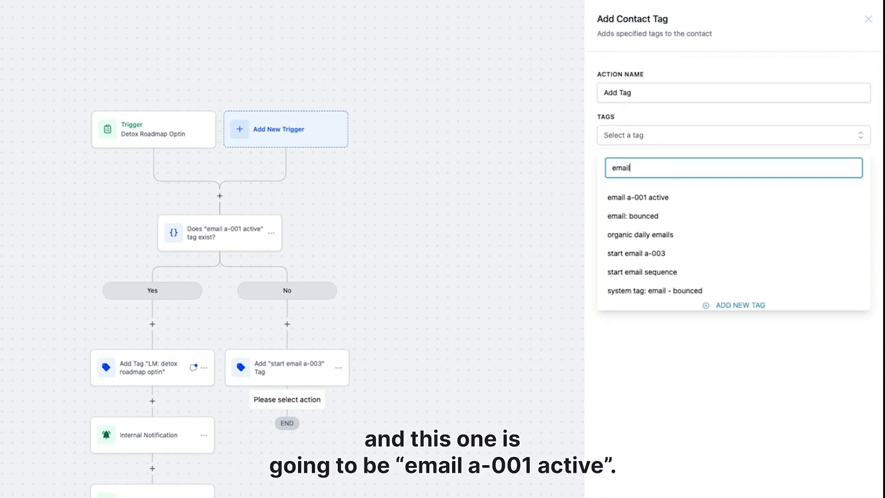
click(654, 198)
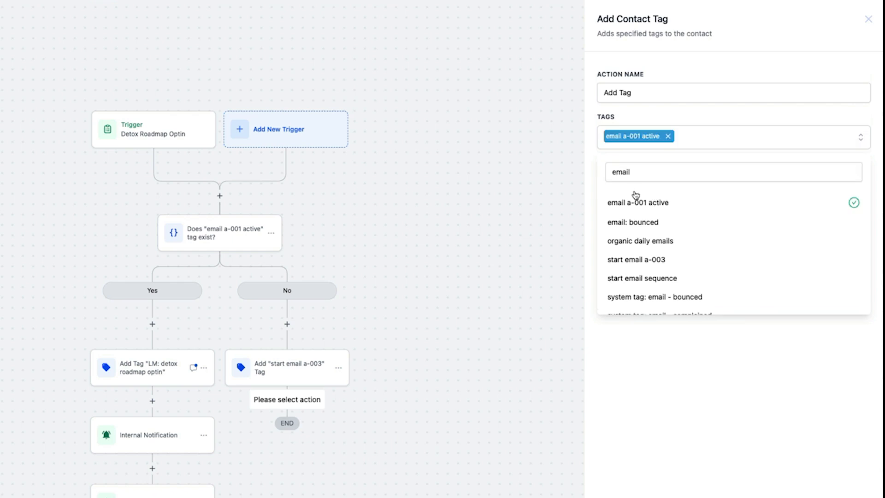
- Name this second tag action Add "email a-001 active" Tag and save it
click(620, 92)
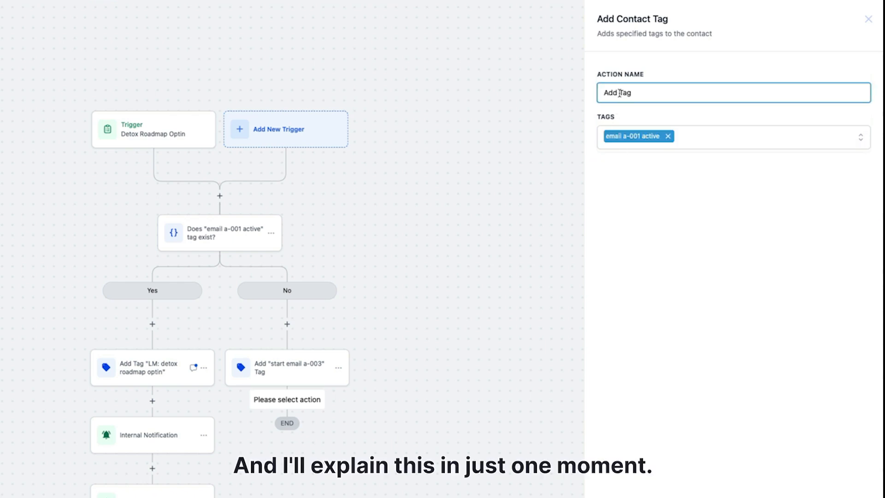
text("emaili a)
key(BackSpace)
key(BackSpace)
key(BackSpace)
text(a-001 active")
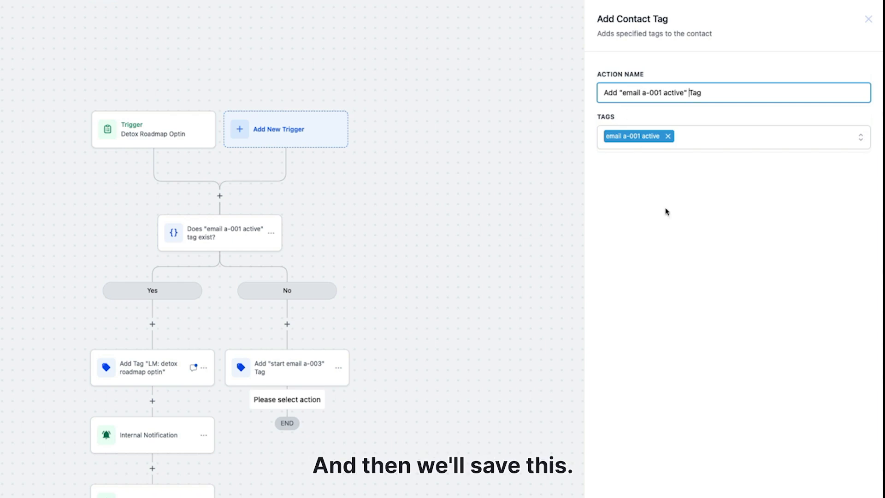
scroll(666, 212, down, 5)
click(846, 482)
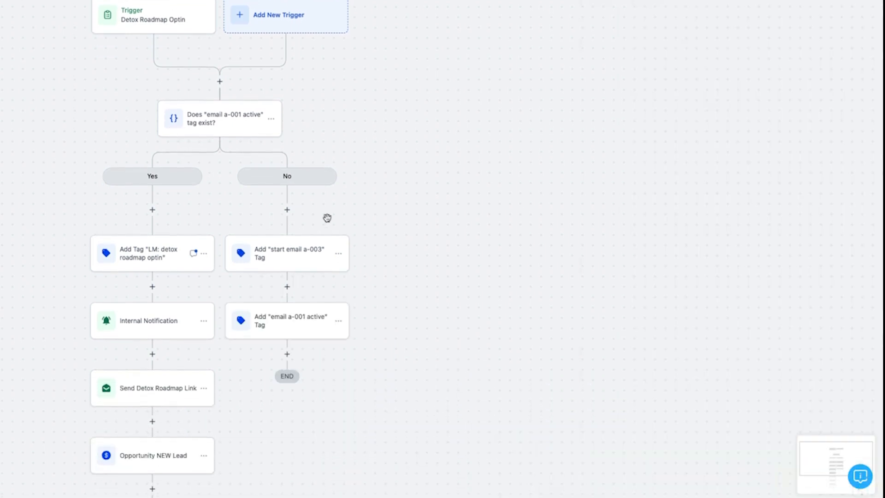
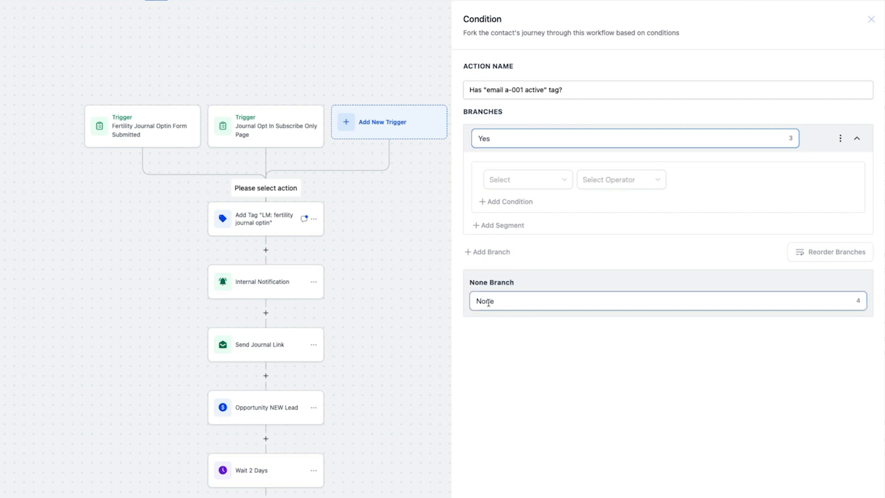
- Rename the None branch to No, make the Yes branch require that the contact's Tags include "email a-001 active", and save the condition
text(No)
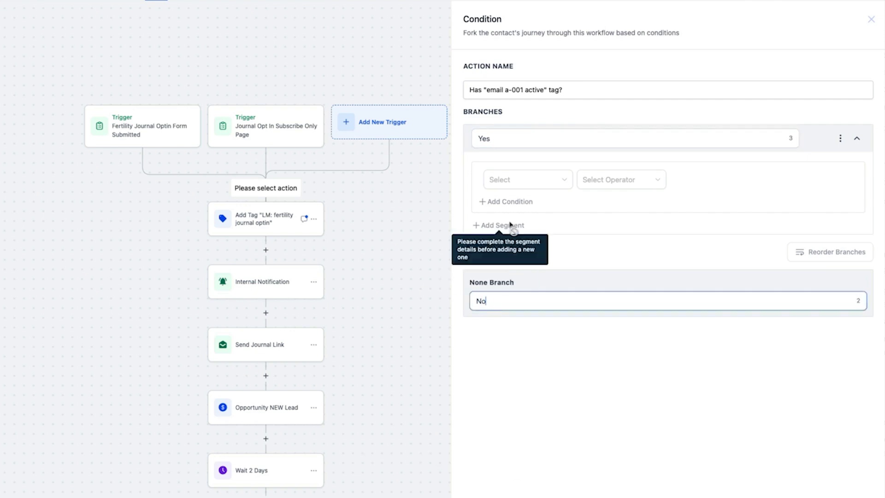
click(500, 182)
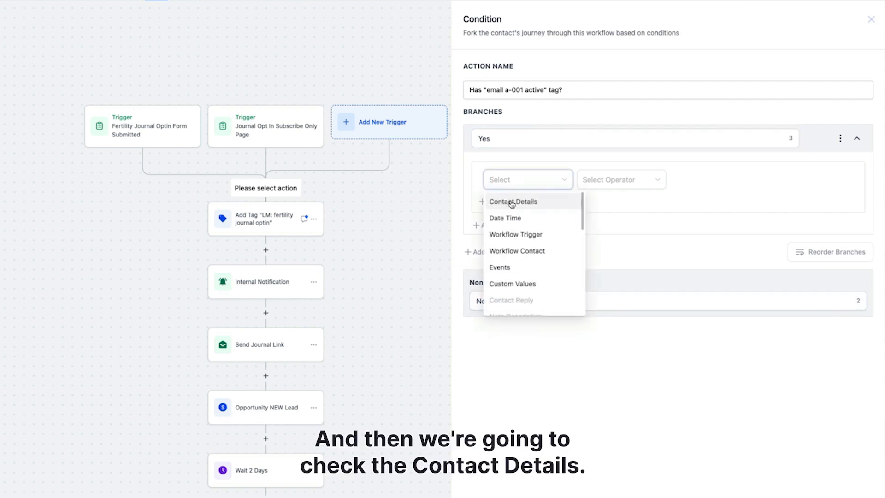
click(512, 203)
scroll(519, 282, down, 4)
scroll(519, 283, down, 2)
click(518, 283)
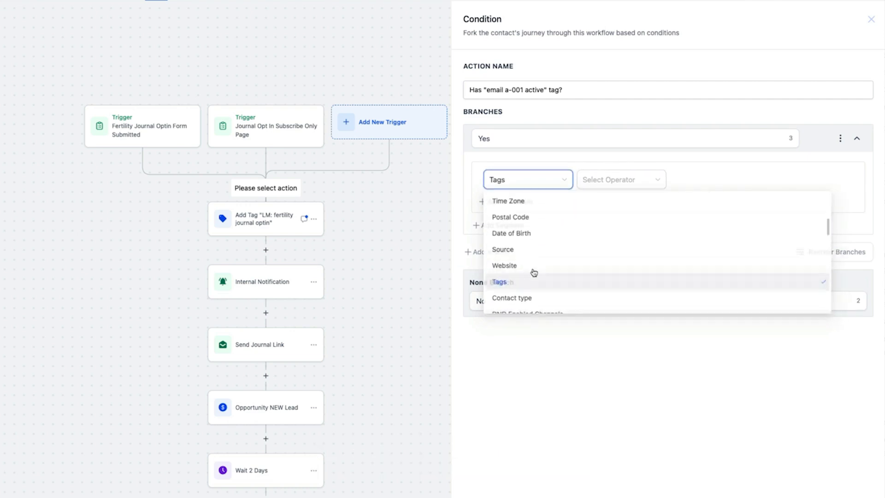
click(610, 182)
click(602, 203)
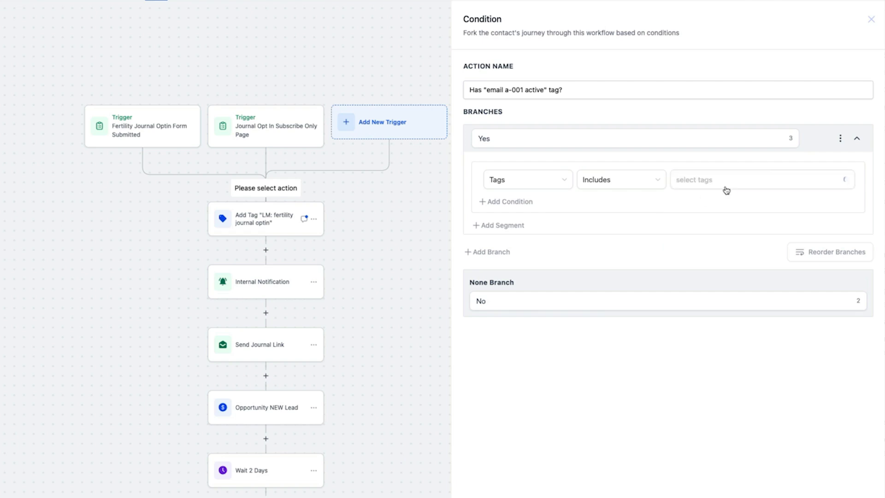
click(728, 183)
text(a)
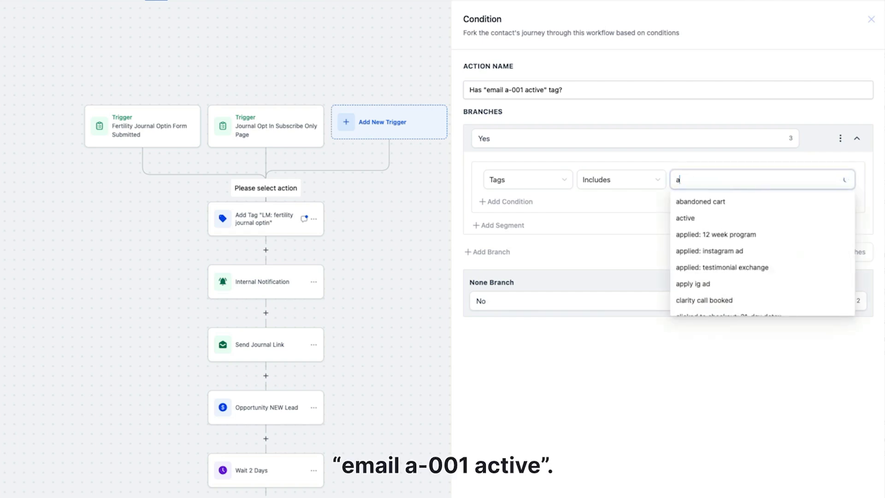
text(-)
click(726, 201)
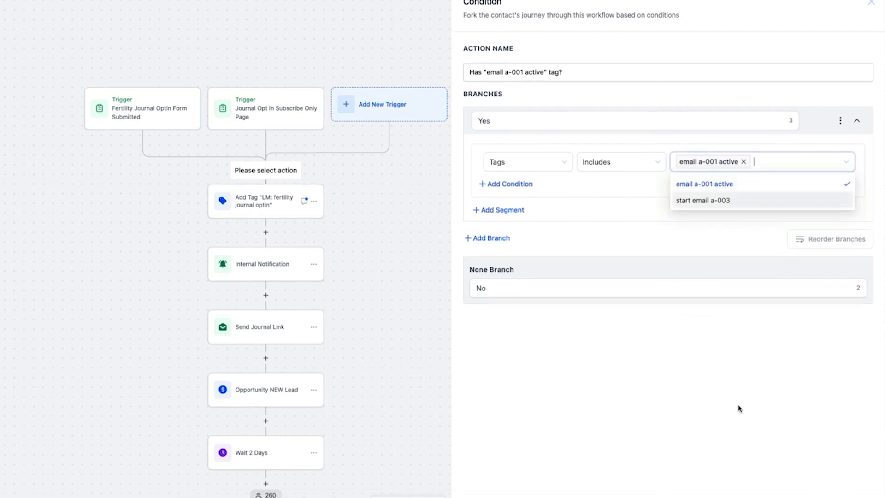
click(847, 484)
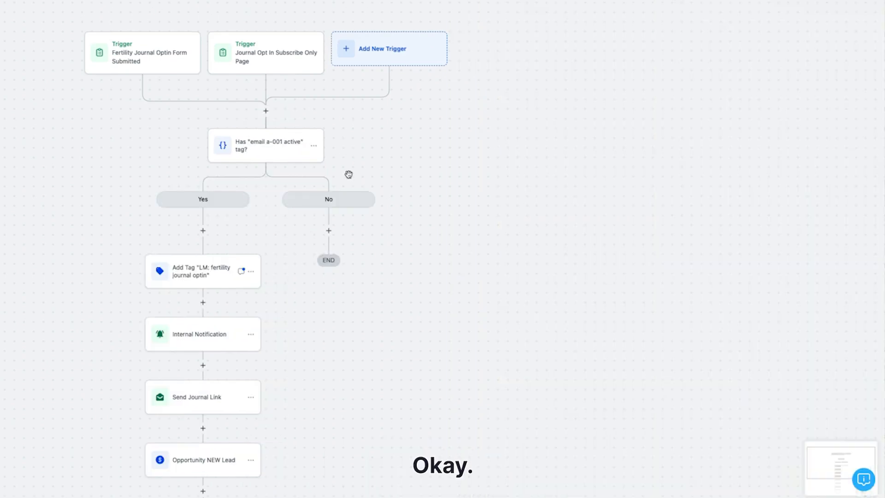
- Add an Add Contact Tag action under the fertility journal workflow's No branch, applying the tag "start email a-003"
click(327, 231)
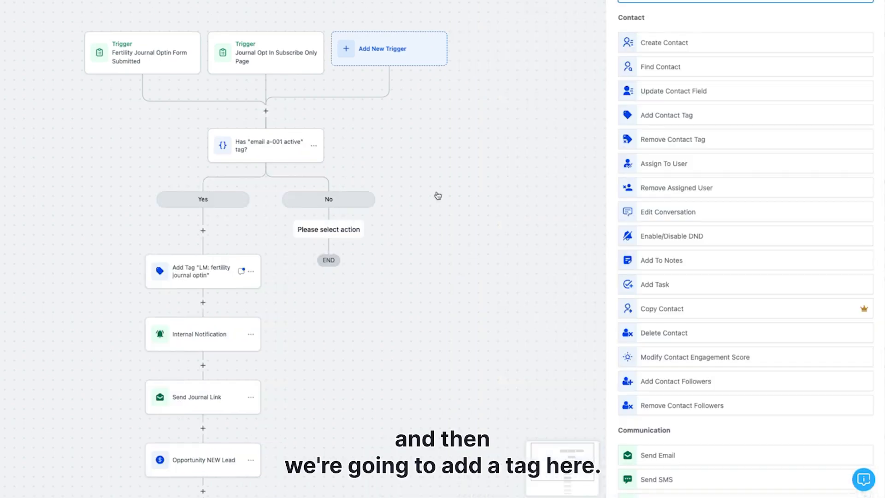
click(668, 116)
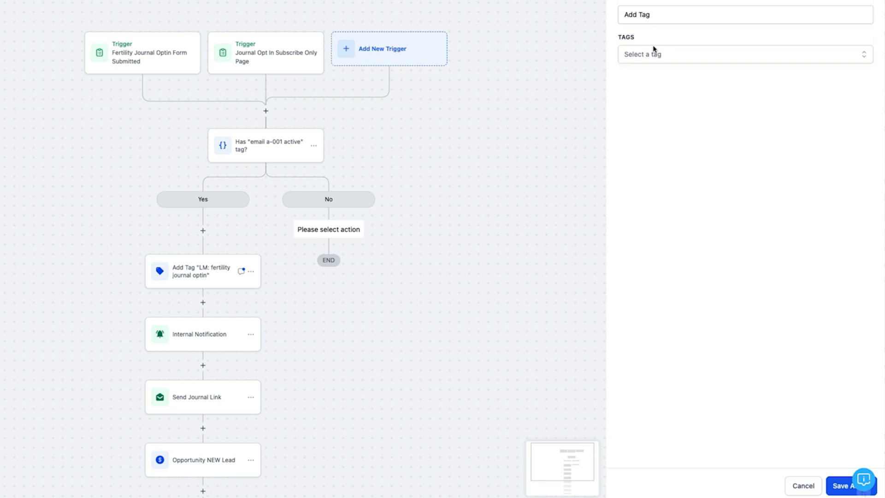
click(656, 55)
text(star)
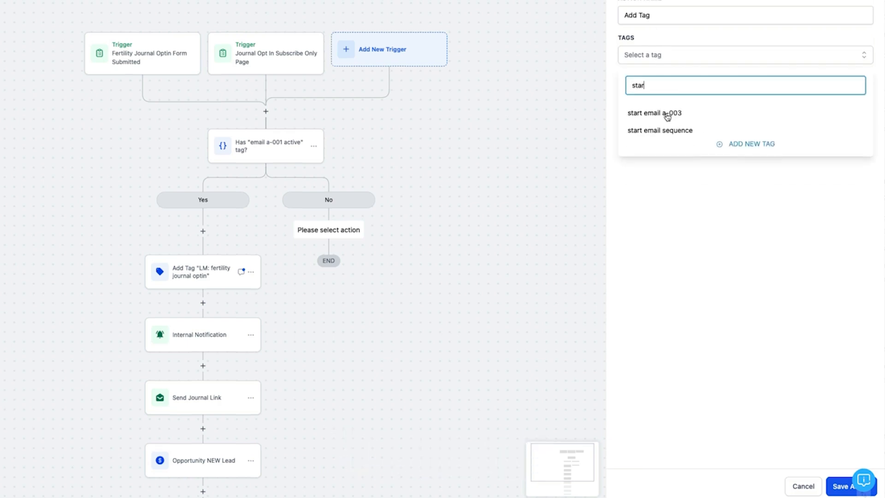
click(667, 117)
- Change the tag action's name to Add "start email a-003" Tag and save the action
click(641, 88)
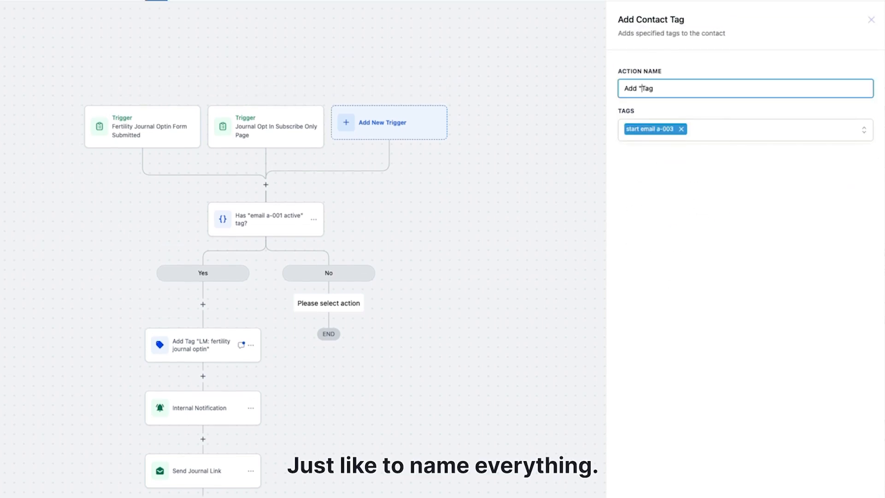
text("start emai)
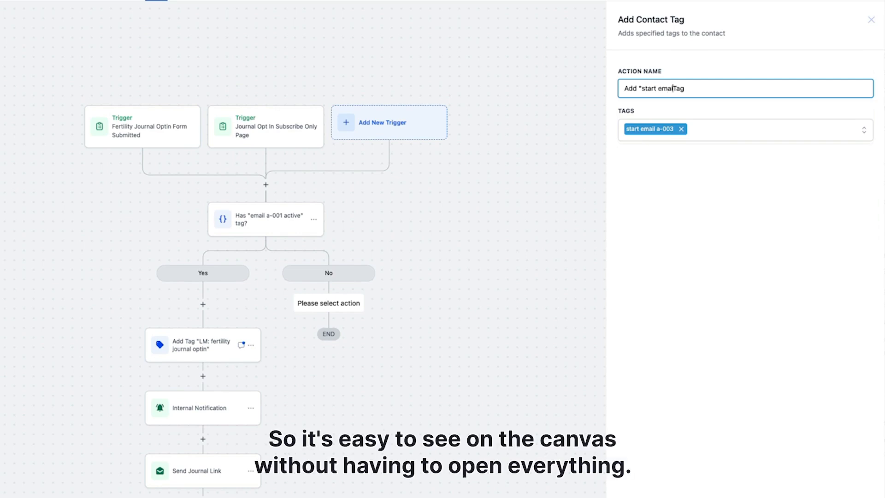
text(l-)
key(BackSpace)
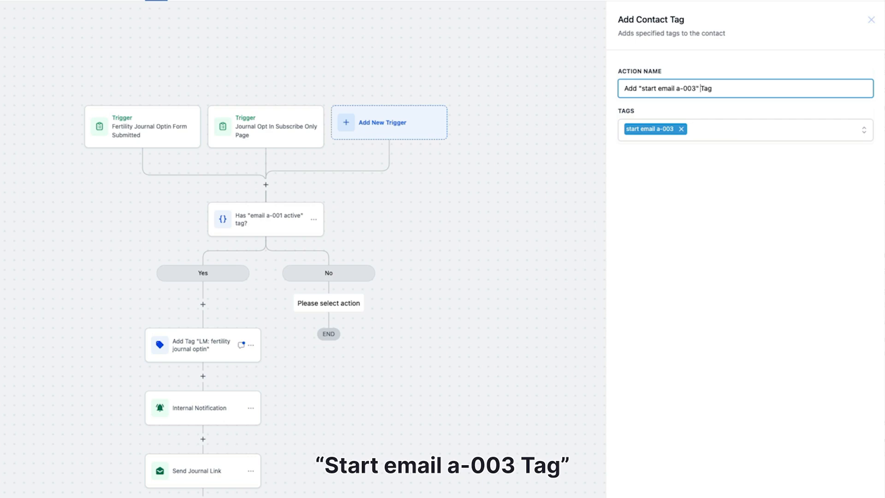
click(844, 484)
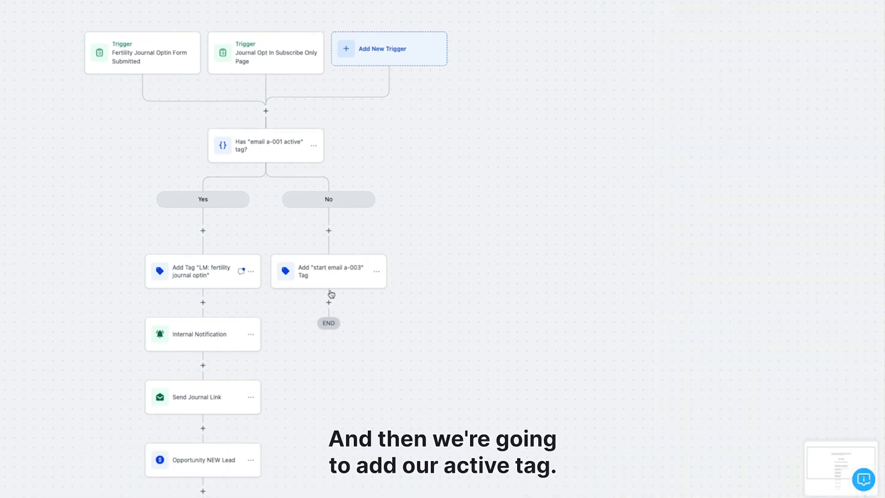
- Add an Add Contact Tag action after the "start email a-003" one in the No branch, applying "email a-001 active"
click(328, 302)
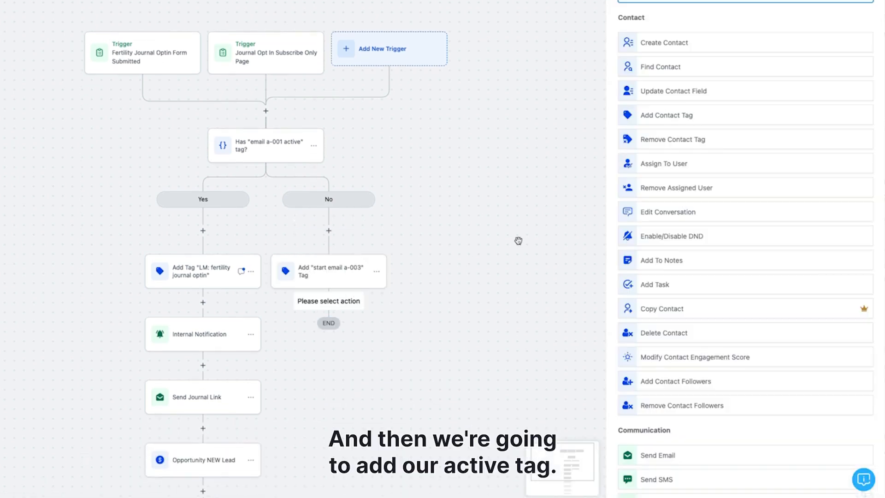
click(666, 116)
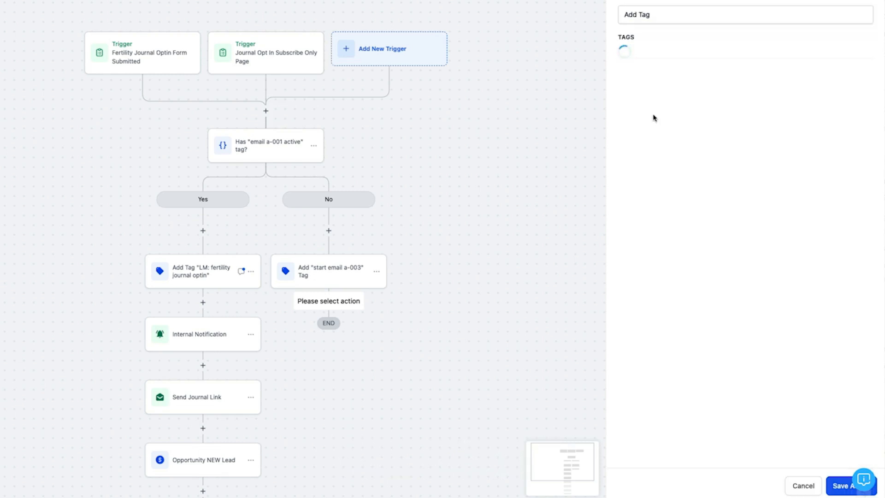
click(665, 55)
text(active)
click(671, 133)
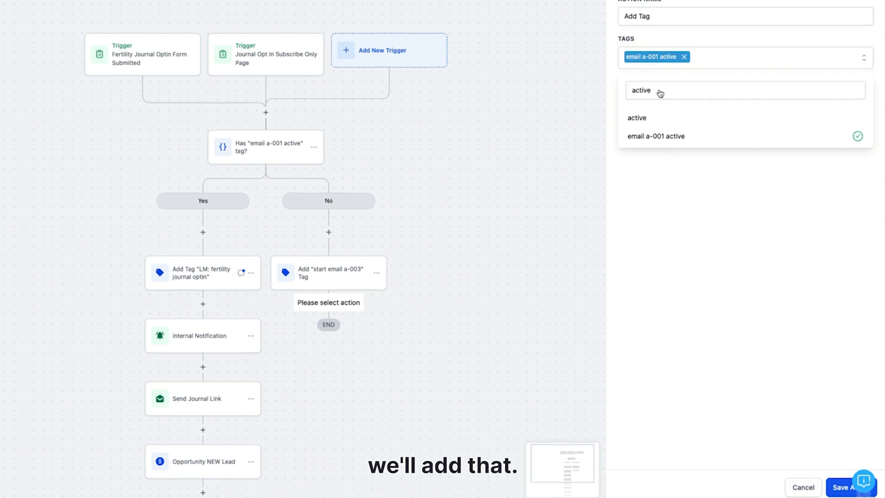
- Name the new tag action Add "email a-001 active" Tag and save it
click(639, 15)
text(")
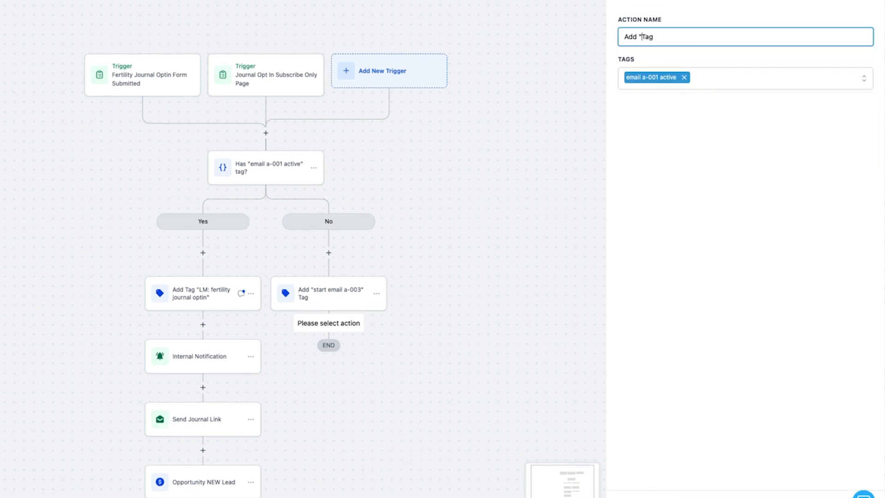
text(email a-00)
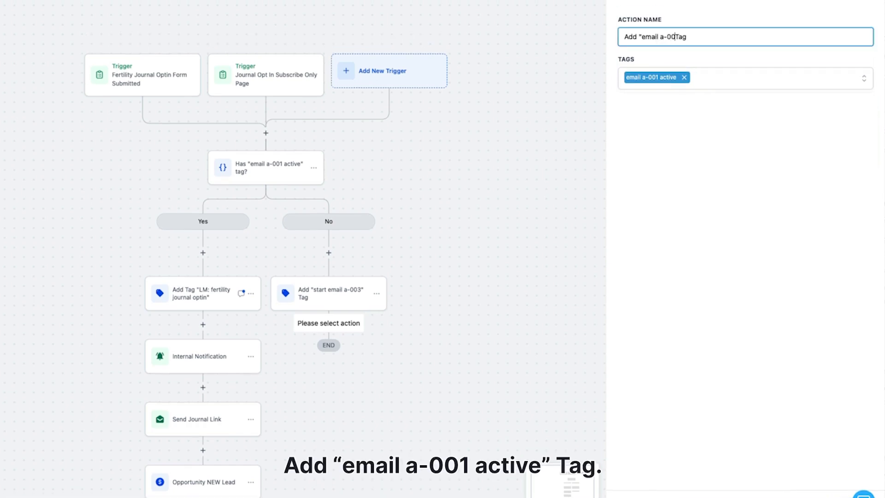
text(1 active")
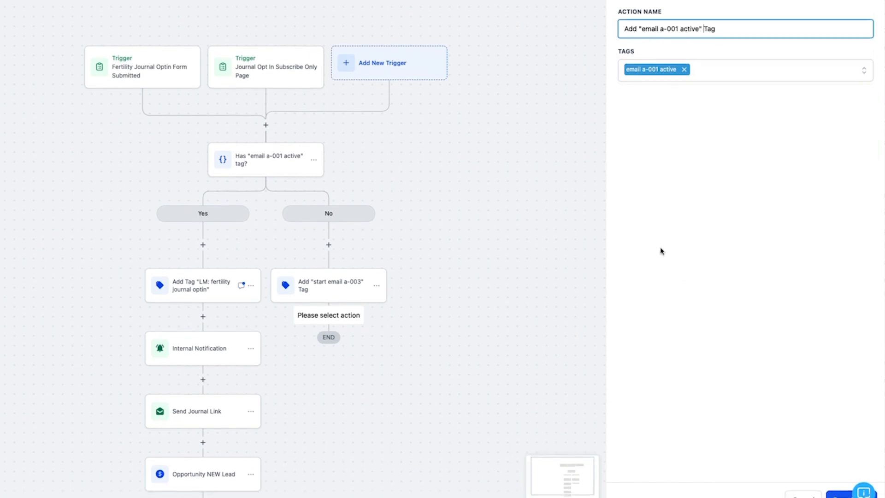
click(840, 476)
- Add a Go To action at the end of the No branch, targeting the Add Tag "LM: fertility journal optin" action in the Yes branch
click(329, 365)
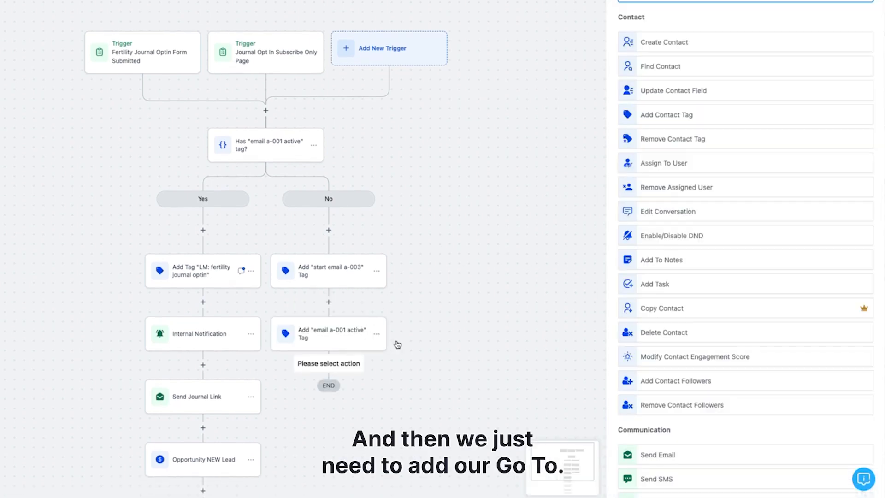
text(go t)
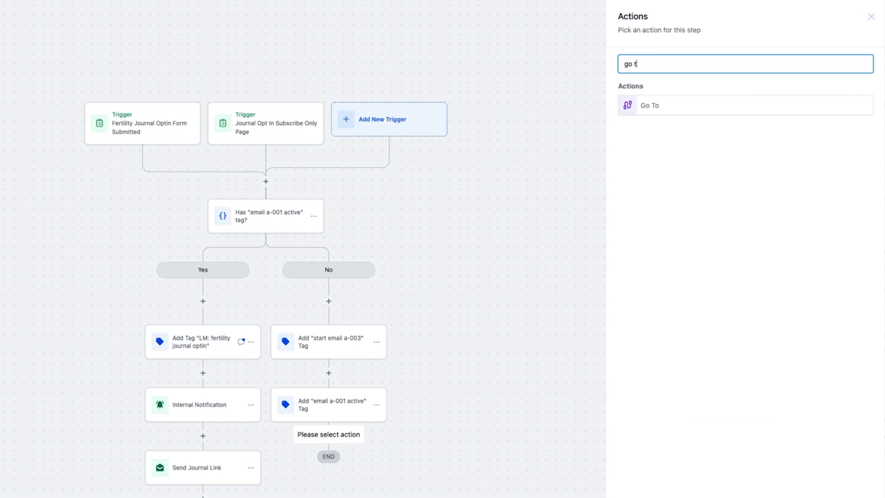
click(680, 108)
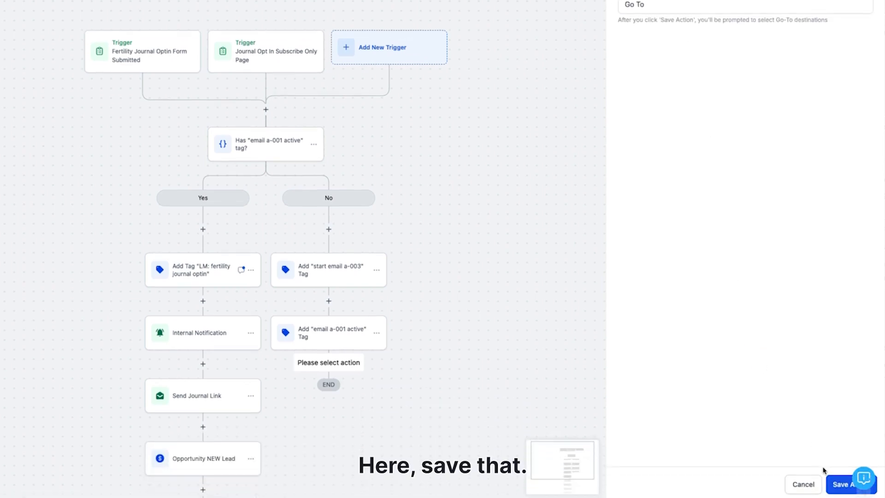
click(833, 483)
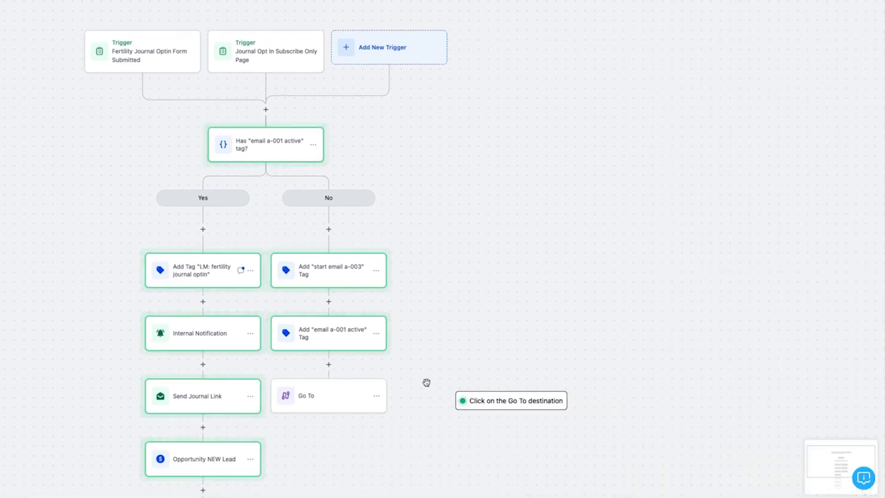
click(212, 273)
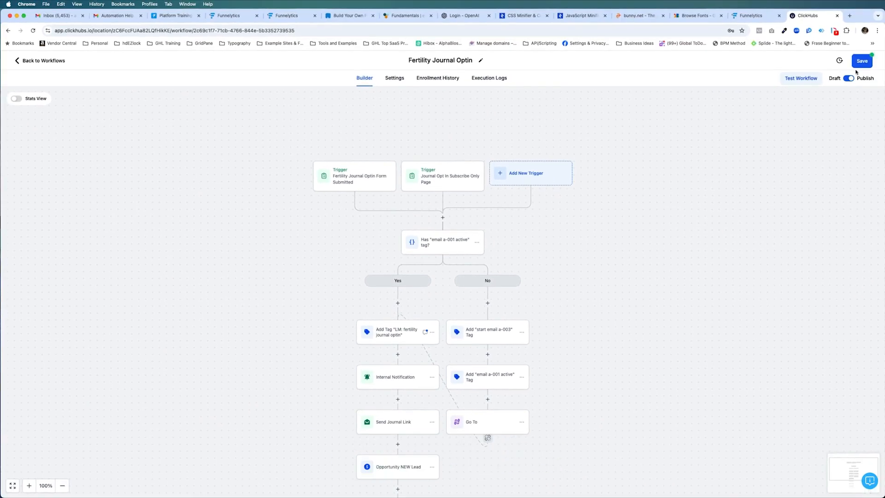
- Save the Fertility Journal Optin workflow, return to the workflow list, and open the Fillers in Supplements workflow
click(860, 62)
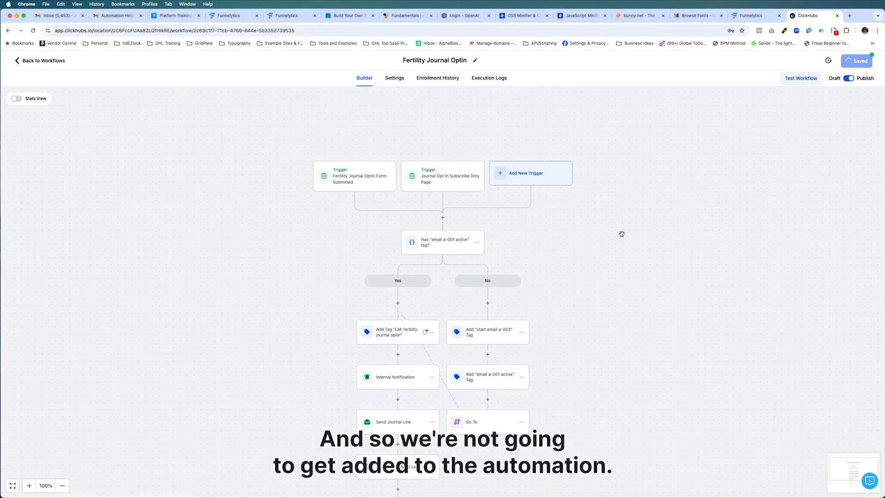
click(38, 62)
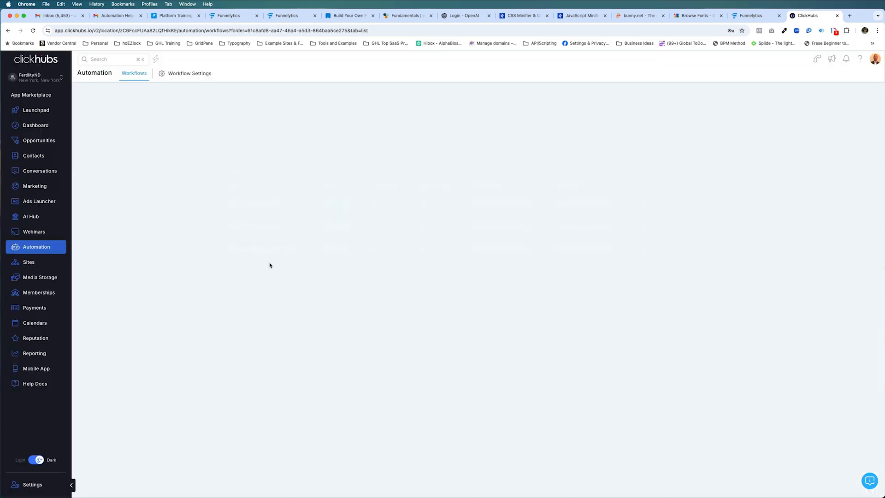
click(284, 254)
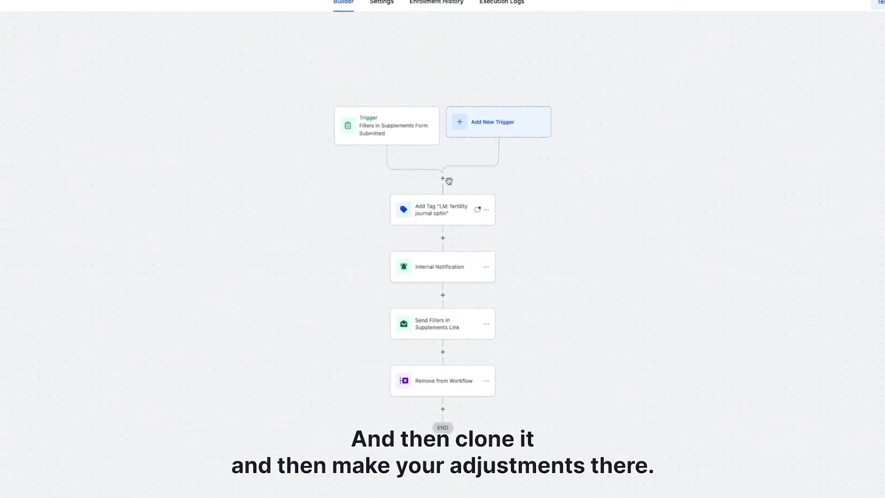
- Insert an If / Else action directly below the Fillers in Supplements trigger and name it Has "email a-001 active" tag?
click(443, 160)
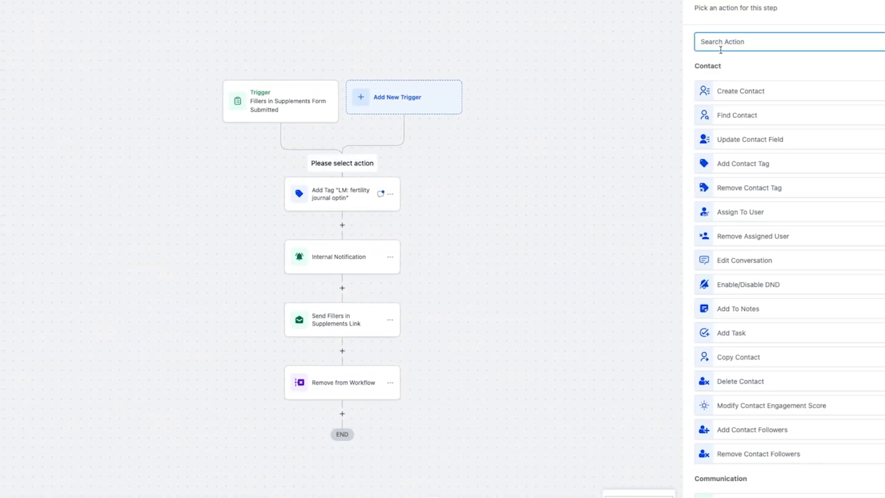
text(if)
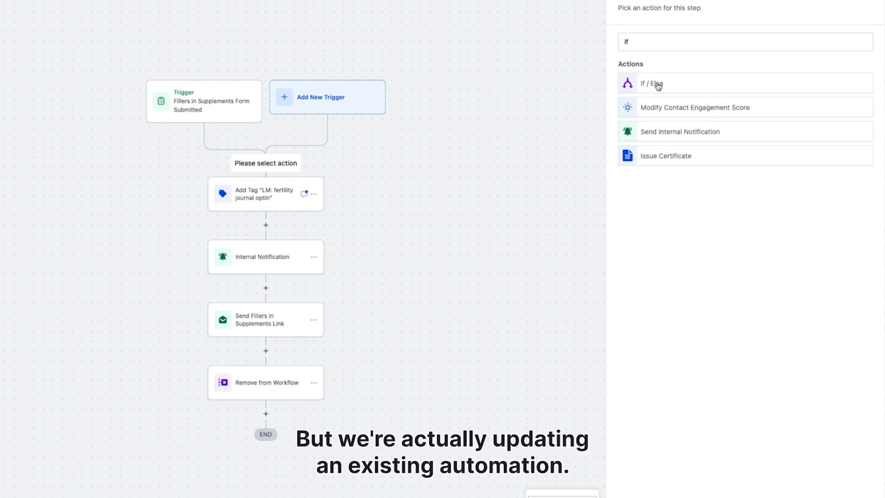
click(656, 84)
click(497, 64)
double_click(497, 64)
text(Has "email a-0)
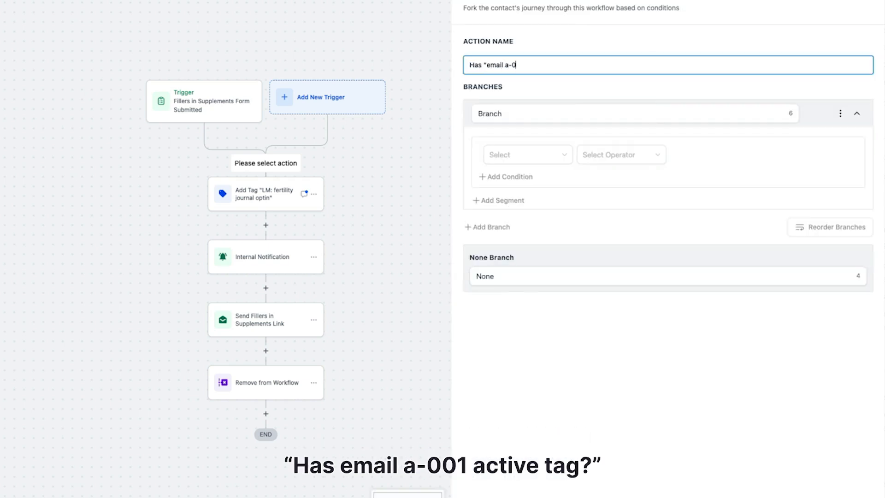
text(01 active" tag?)
- Rename the condition's first branch to Yes and its None branch to No
click(482, 114)
double_click(481, 113)
text(Yes)
click(484, 266)
double_click(484, 269)
text(N)
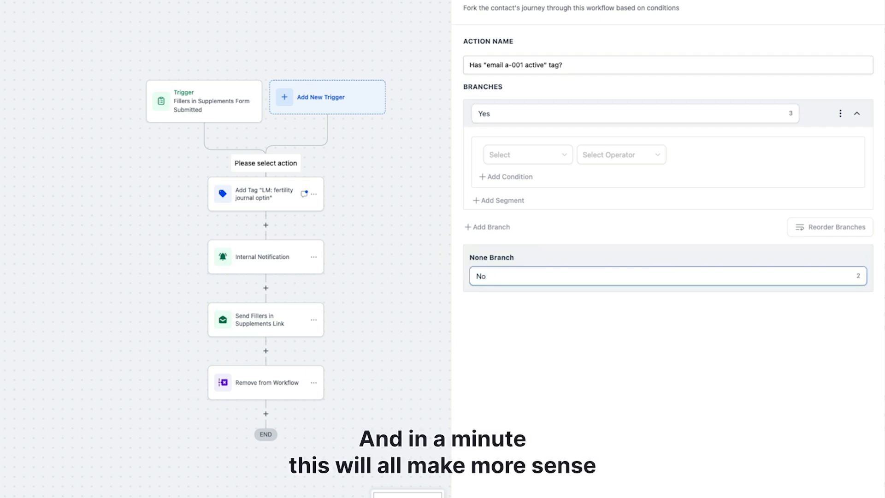
- Make the Yes branch require that the contact's Tags include "email a-001 active" and save the condition
click(530, 156)
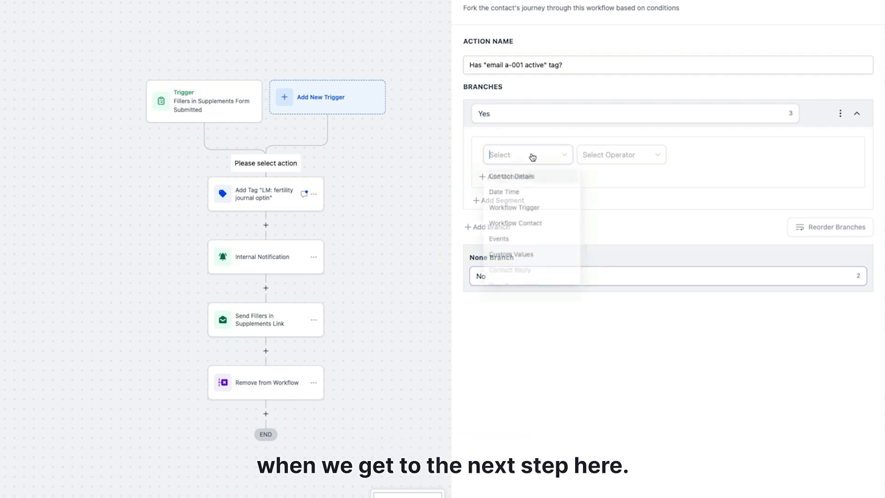
click(514, 178)
scroll(528, 221, down, 5)
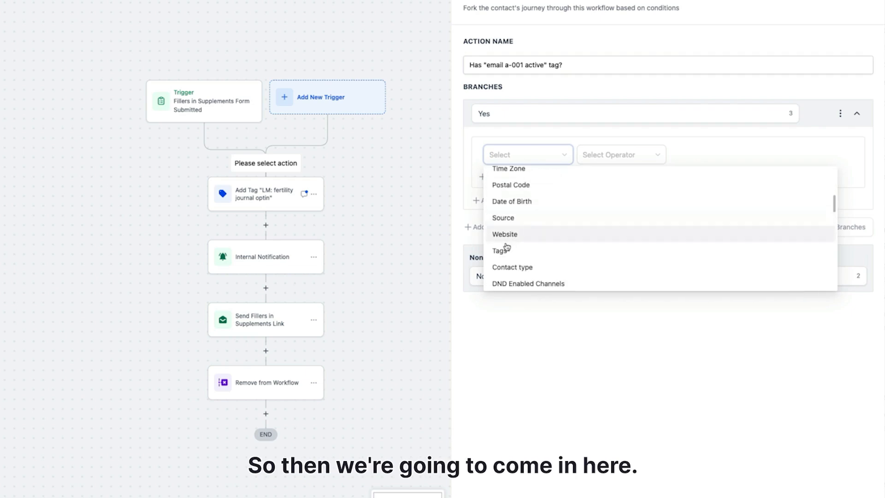
click(501, 250)
click(615, 156)
click(595, 176)
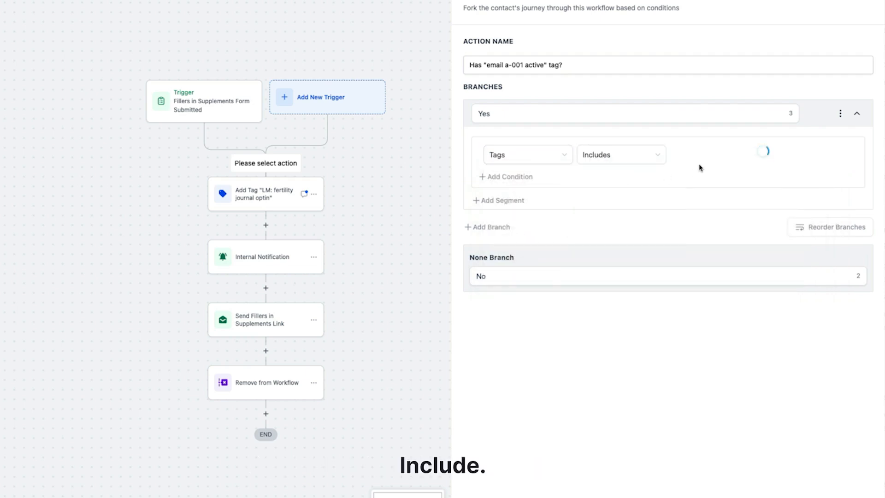
click(713, 160)
text(a)
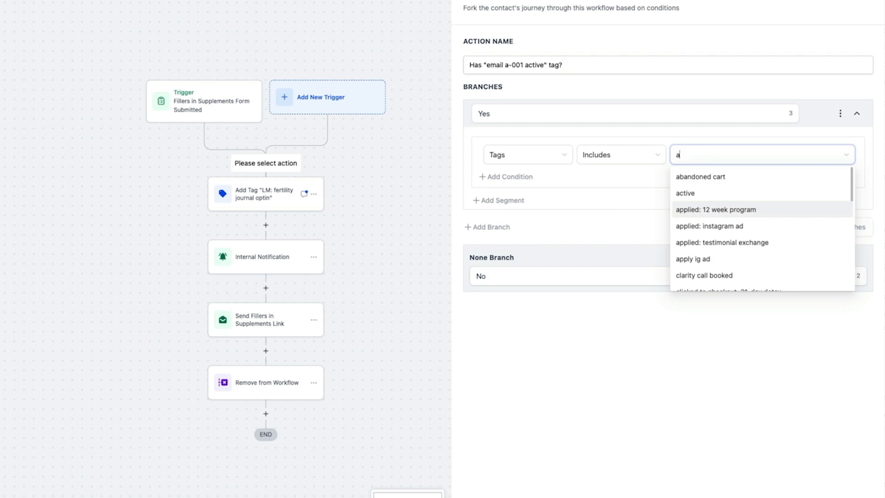
text(ctive)
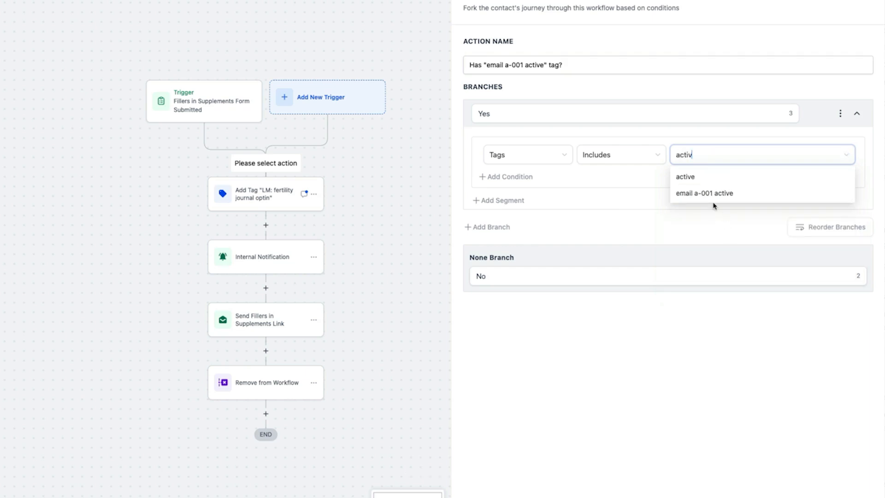
click(716, 193)
click(842, 483)
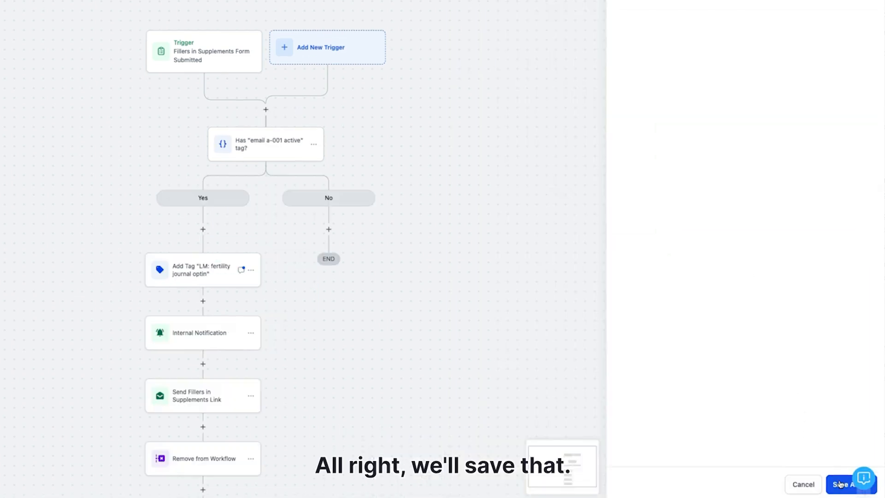
- Add an Add Contact Tag action under the supplements workflow's No branch, applying the tag "start email a-003"
click(328, 229)
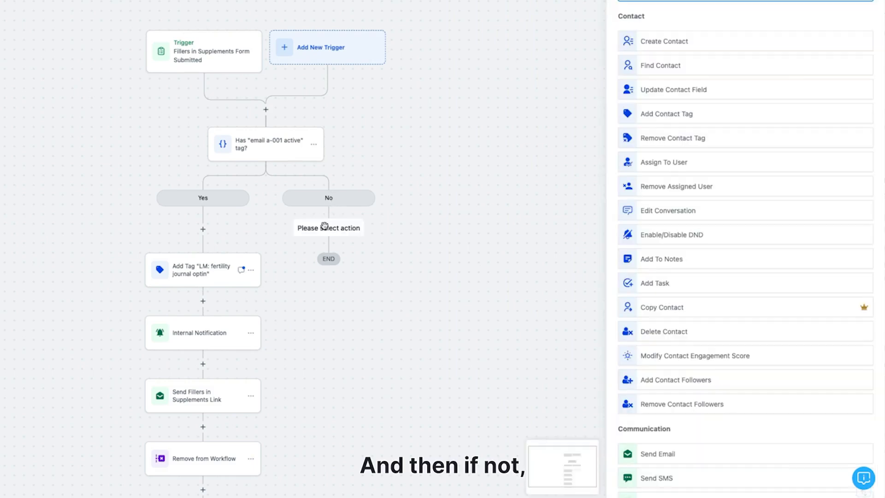
click(662, 115)
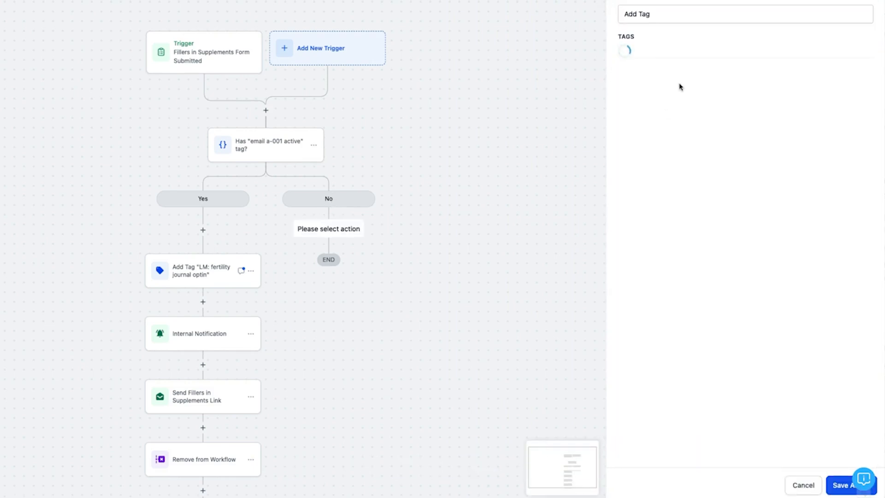
click(643, 79)
text(star)
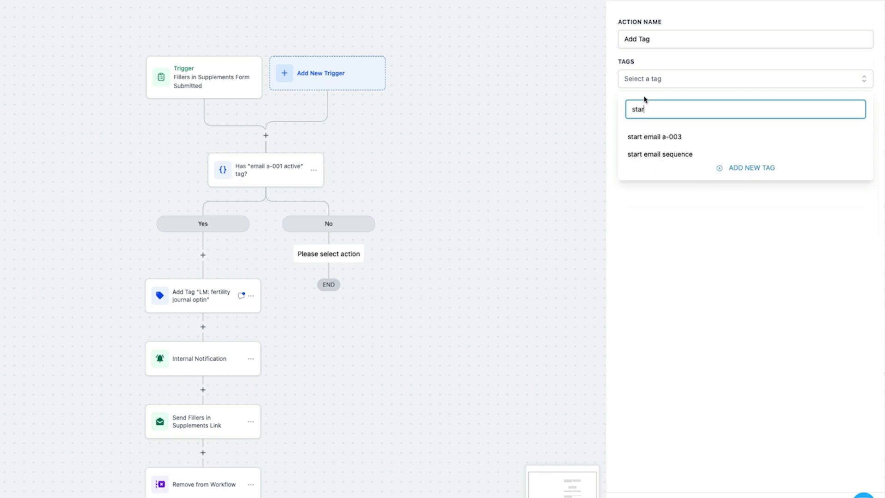
click(655, 137)
- Set the action name to Add "start email a-003" Tag and save the action
click(639, 39)
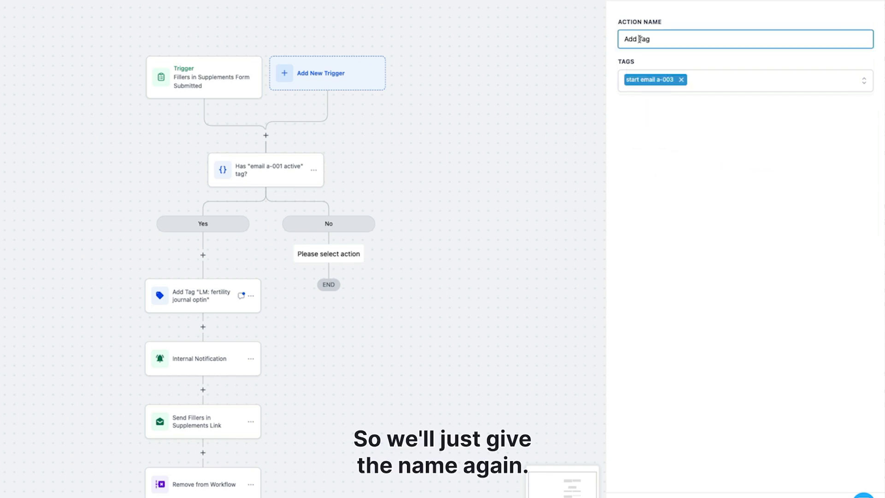
text("start em)
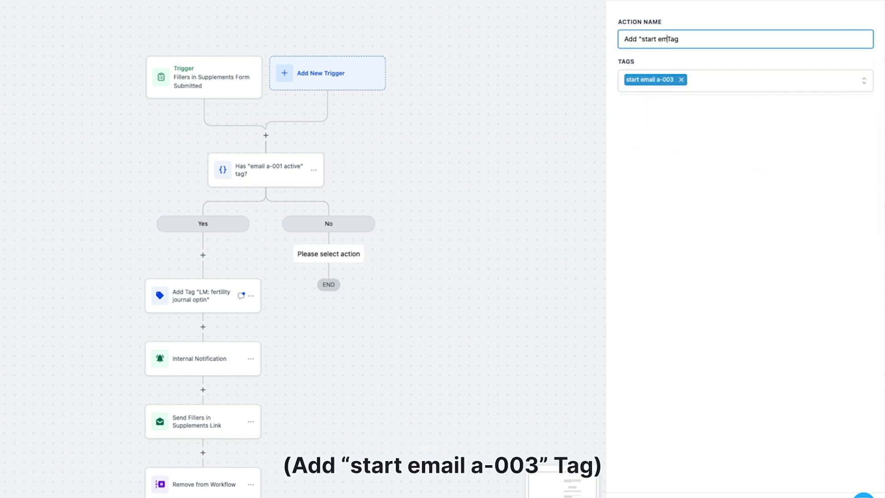
text(ail a-003)
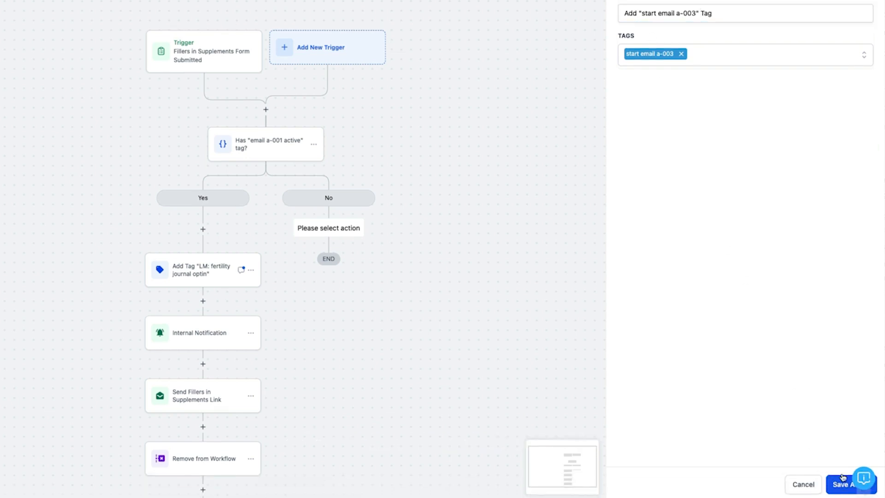
click(850, 483)
- Add a second Add Contact Tag action below "start email a-003" in the No branch, applying the tag "email a-001 active"
click(329, 302)
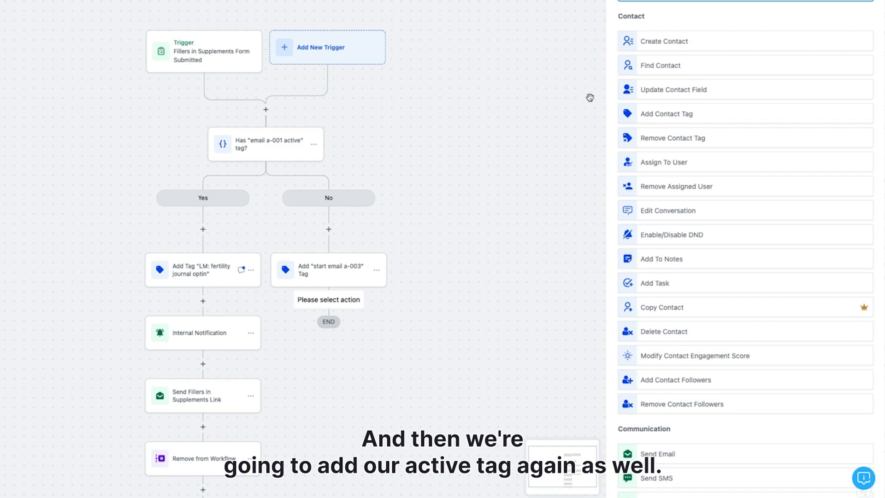
click(664, 122)
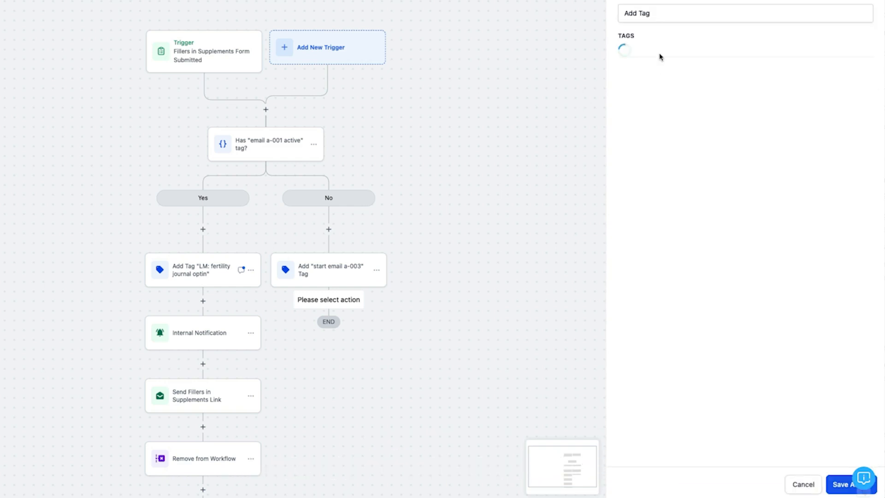
click(640, 46)
text(act)
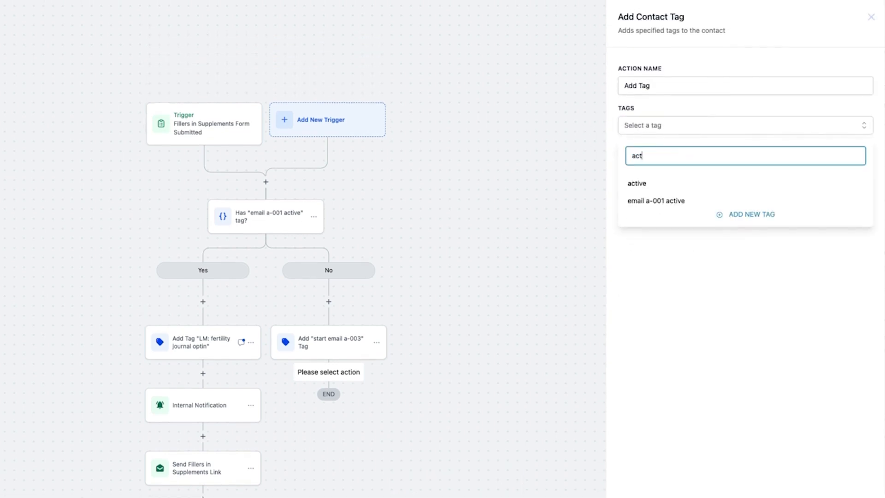
click(673, 199)
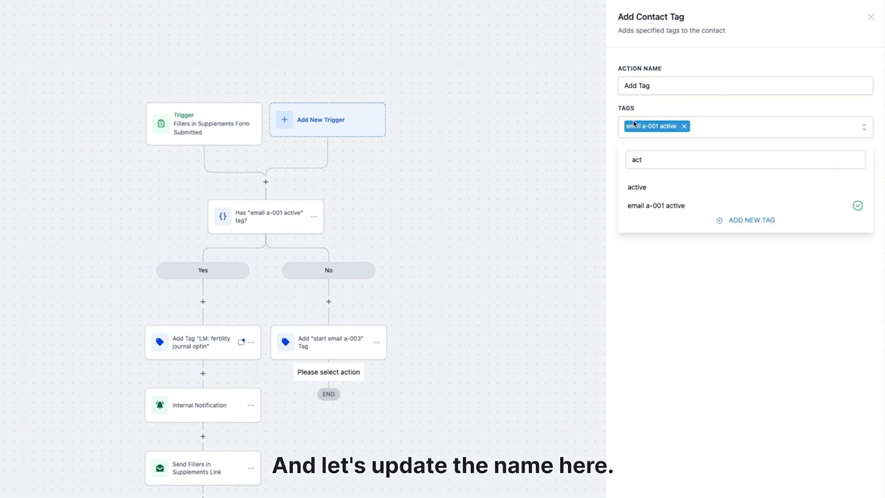
- Rename this second tag action to Add "email a-001 active" Tag and save it
click(640, 84)
text("em)
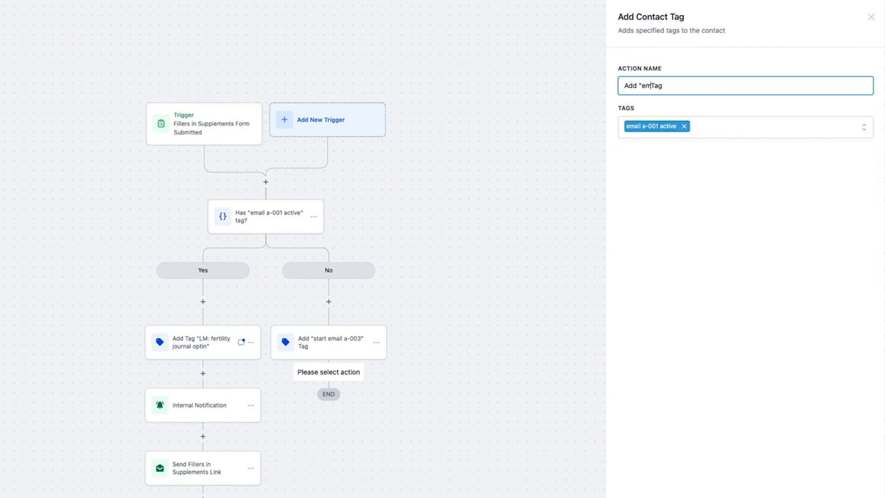
text(ail a-001 active")
click(843, 484)
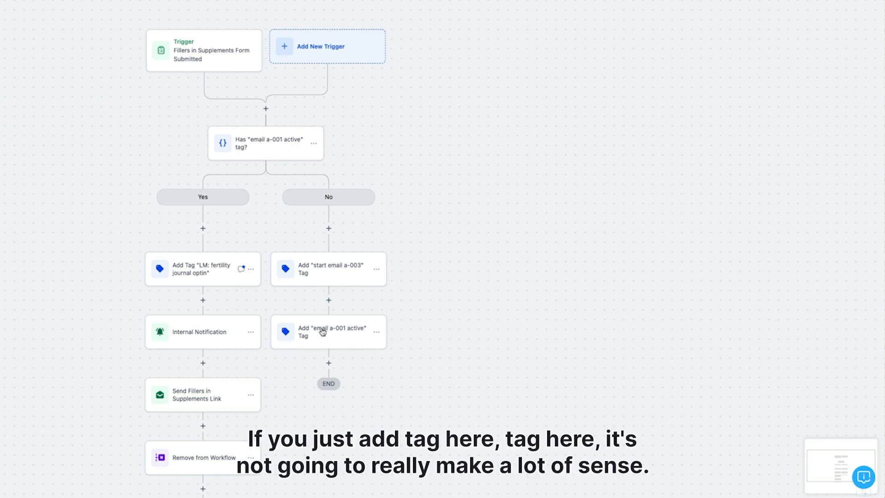
- Add a Go To action at the end of the No branch, targeting the Yes branch's Add Tag "LM: fertility journal optin" step, and save the workflow
click(327, 365)
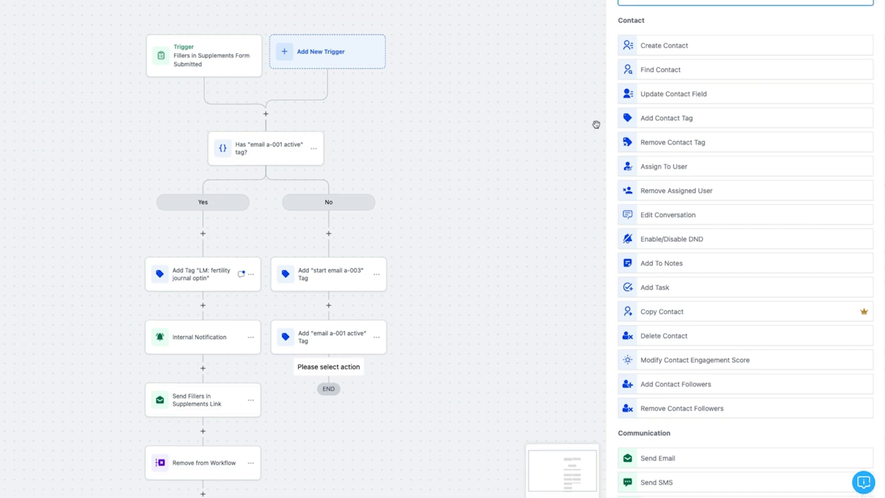
text(go to)
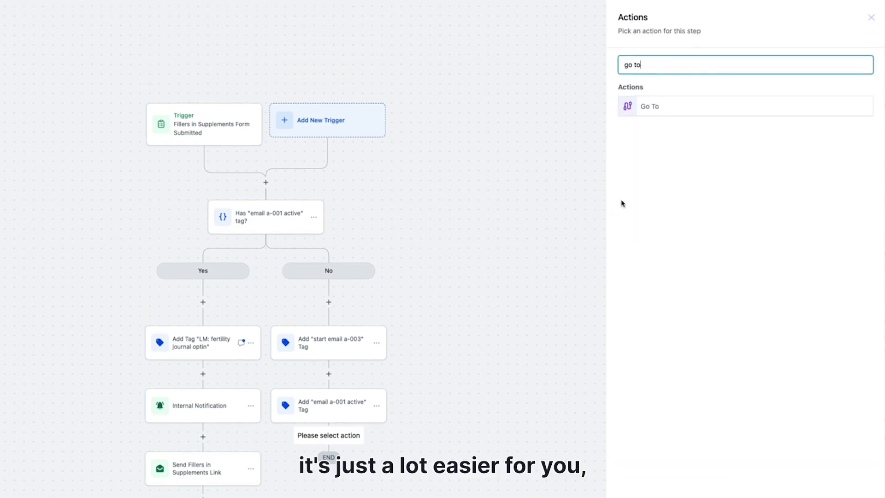
click(647, 111)
scroll(782, 477, down, 3)
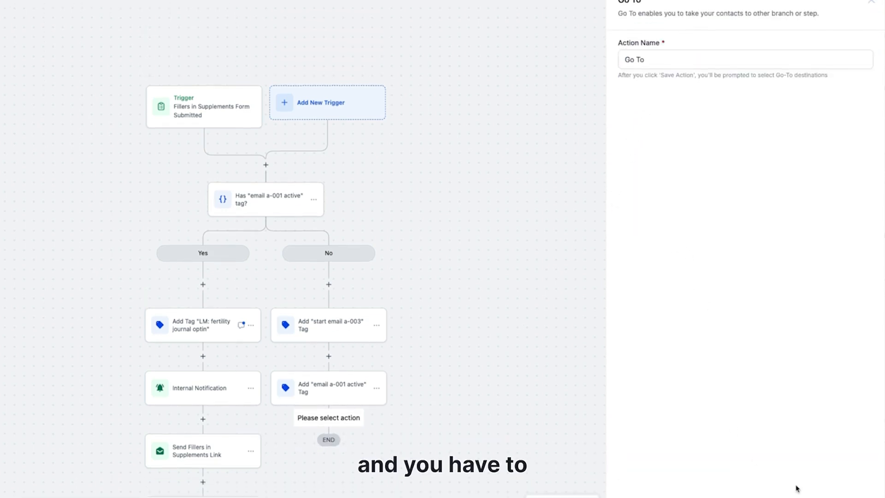
click(846, 482)
click(223, 271)
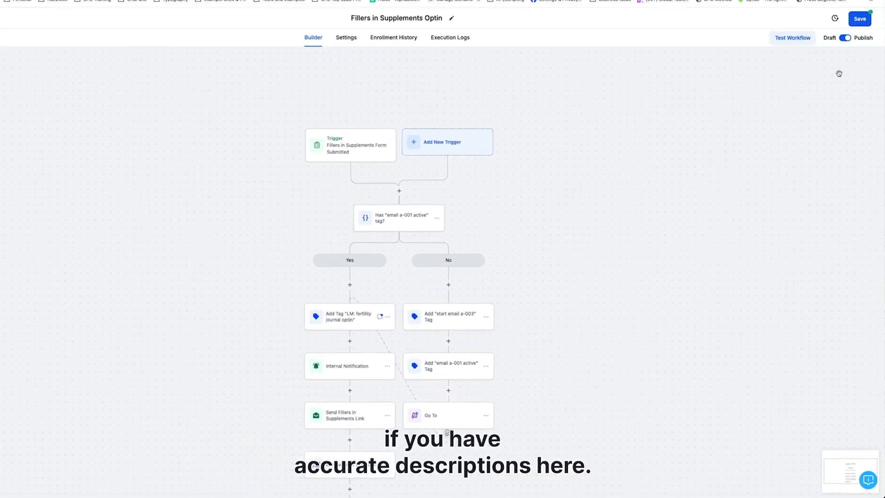
click(860, 19)
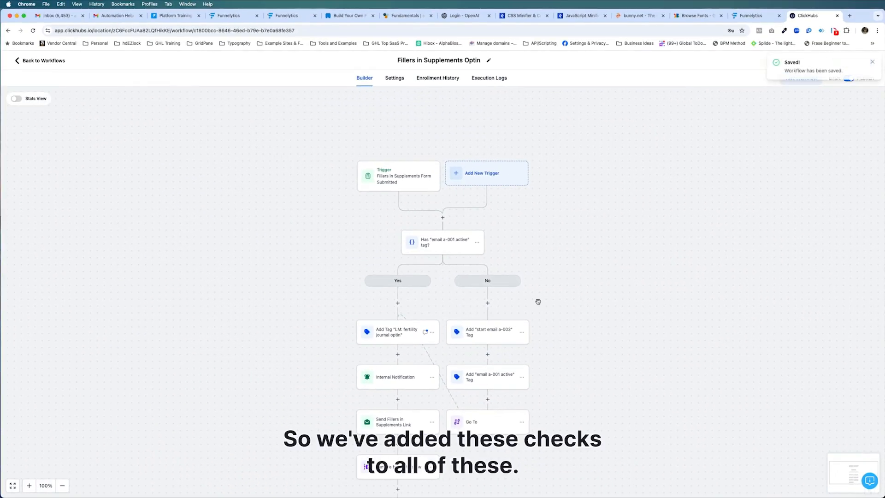
- Open the Nurture Soap Opera Welcome Series workflow from the Email-A-003 automated emails folder
drag(588, 298, 597, 236)
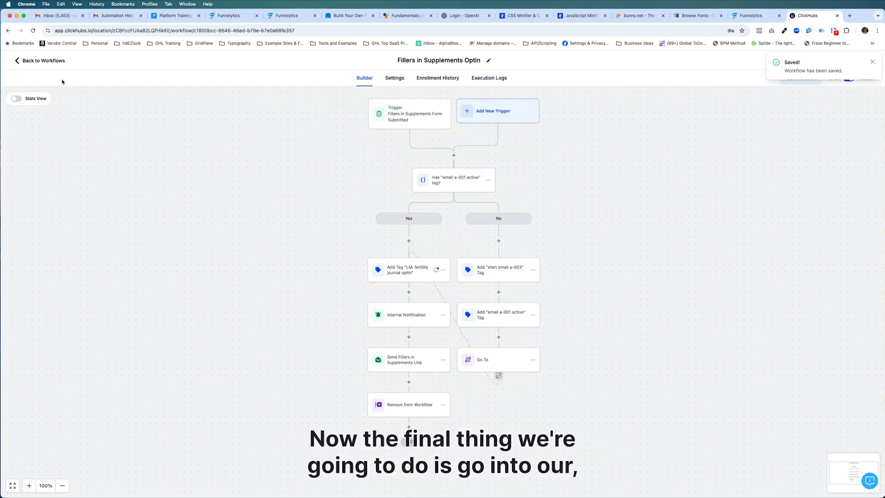
click(44, 60)
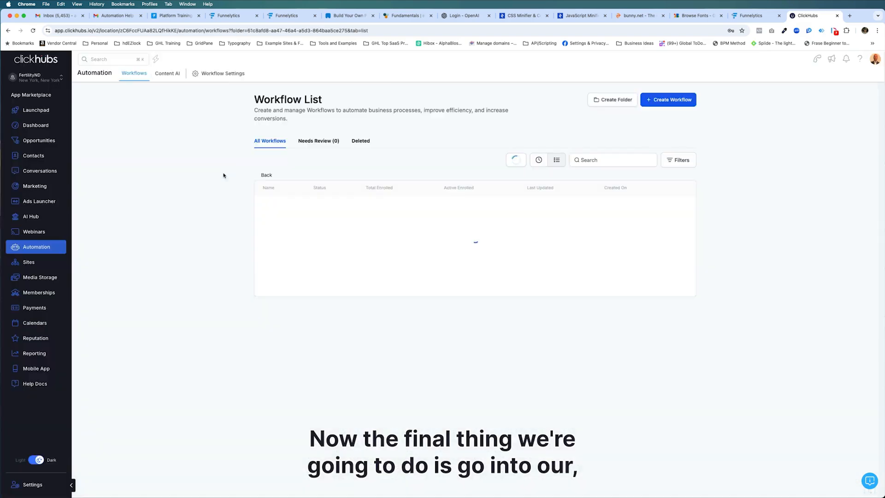
click(267, 176)
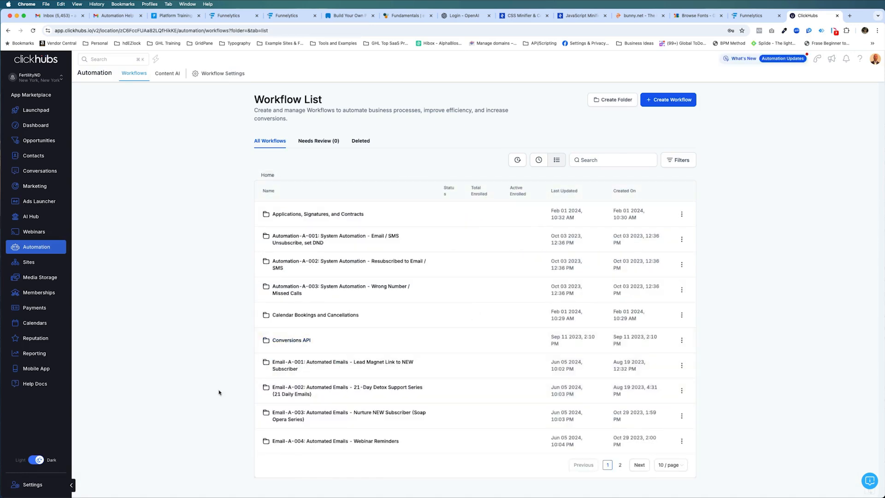
click(309, 416)
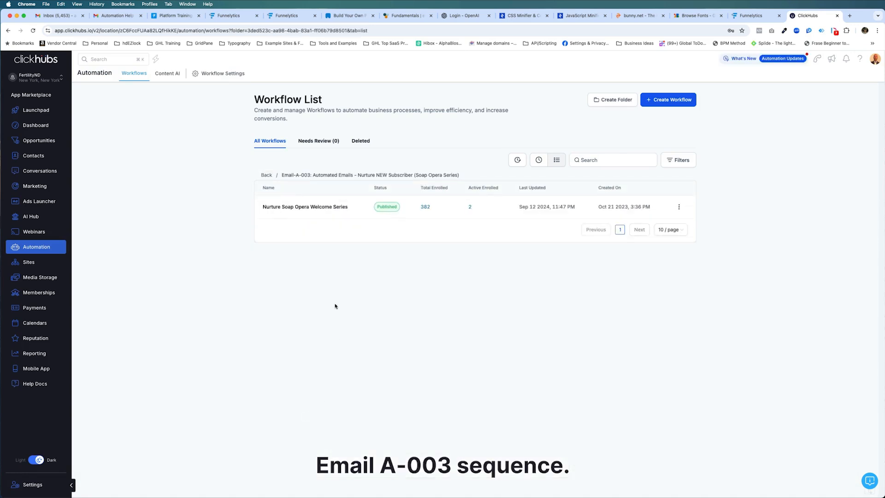
click(324, 208)
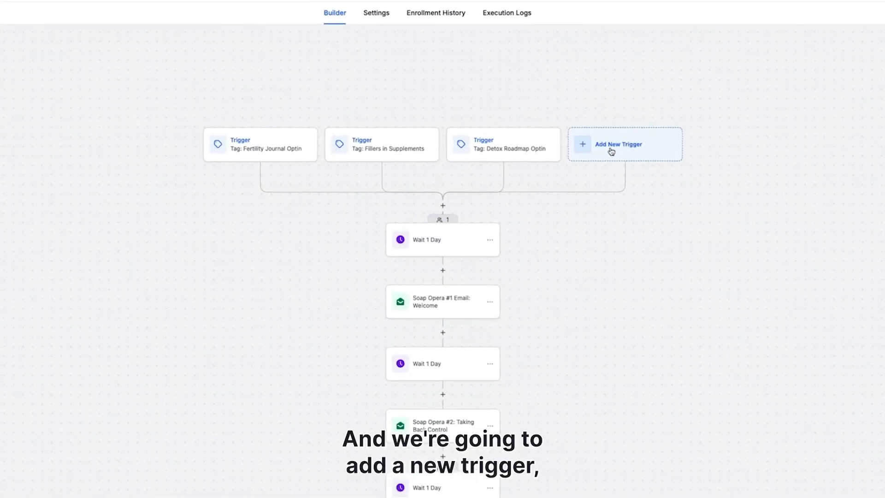
- Add a Contact Tag trigger with a Tag Added filter for "start email a-003" and save the trigger
click(569, 174)
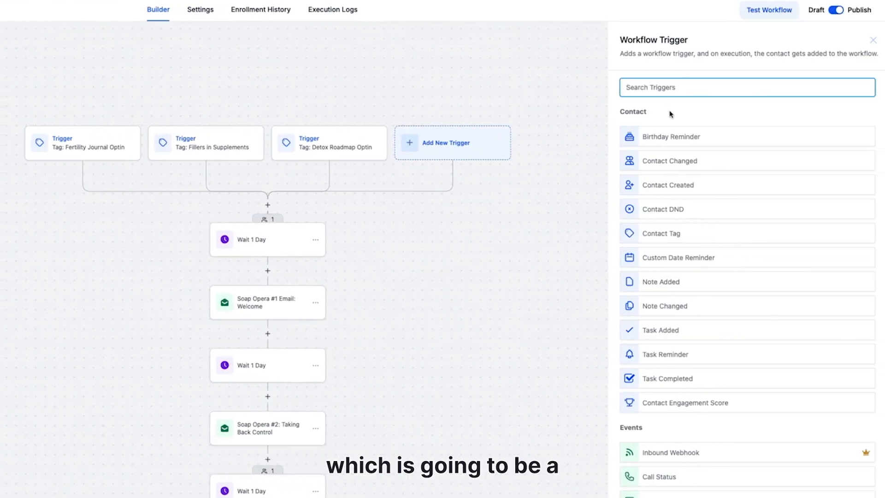
click(673, 234)
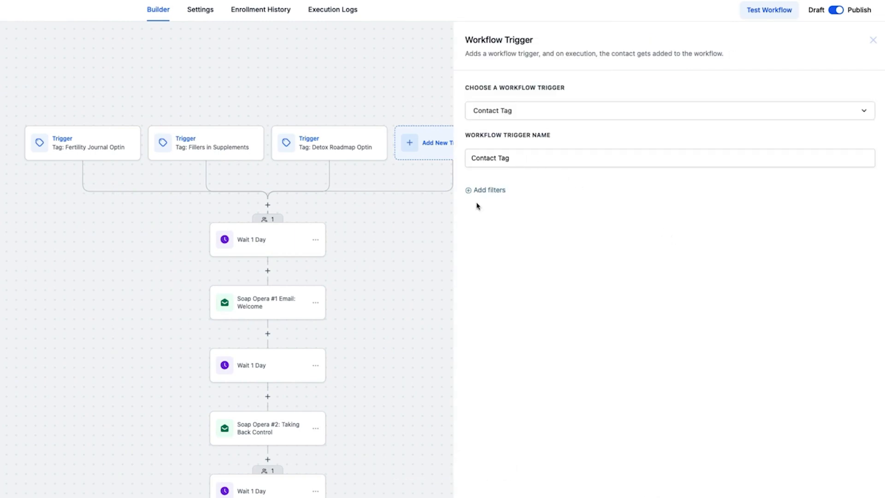
click(479, 191)
click(505, 203)
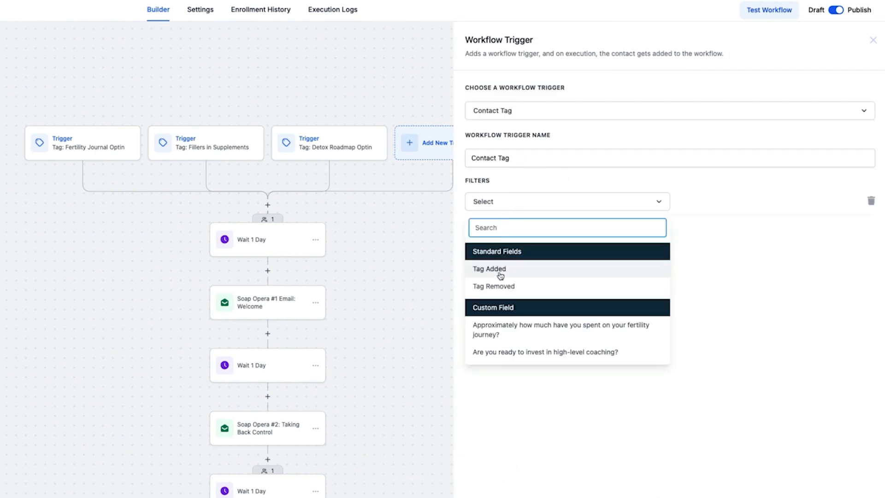
click(500, 276)
click(690, 206)
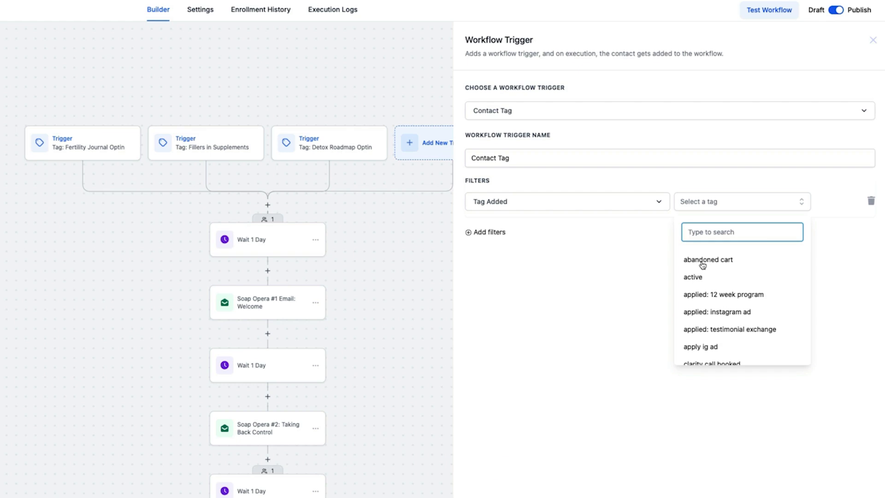
text(star)
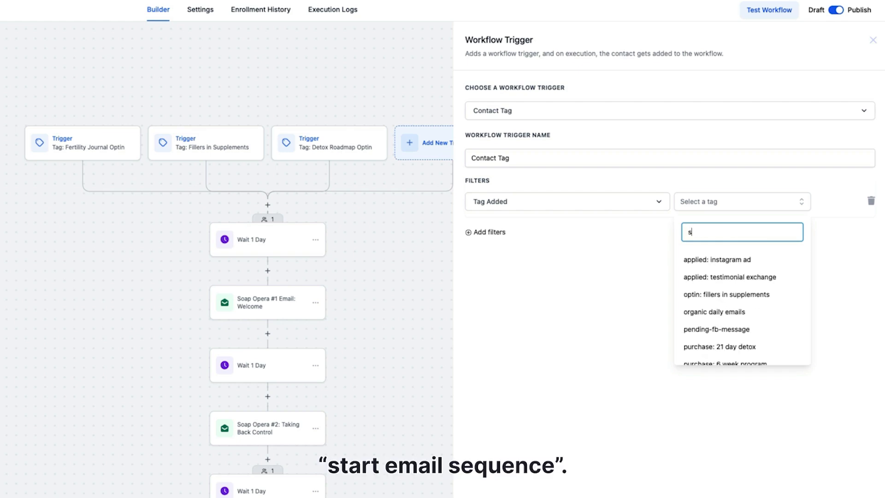
click(720, 261)
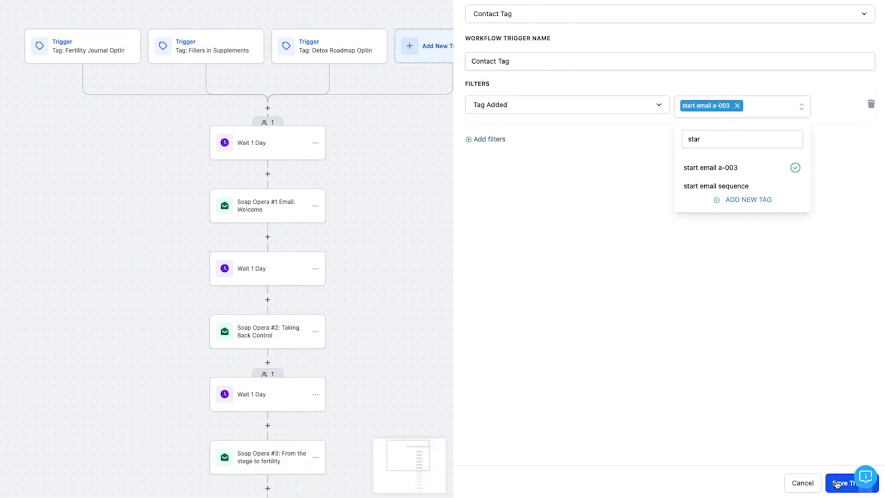
click(836, 483)
- Try to delete the "Tag: Detox Roadmap Optin" trigger
click(292, 49)
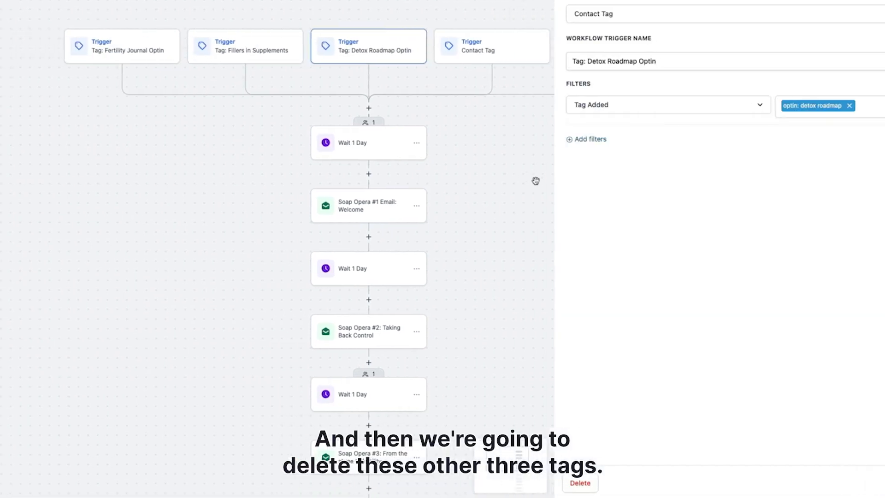
click(576, 483)
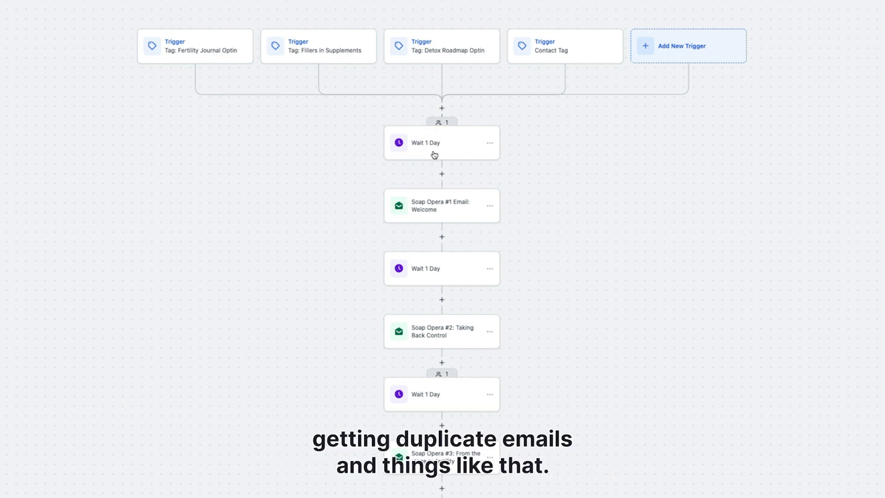
- Rename the new Contact Tag trigger to "start email a-003" tag added and save it
click(526, 54)
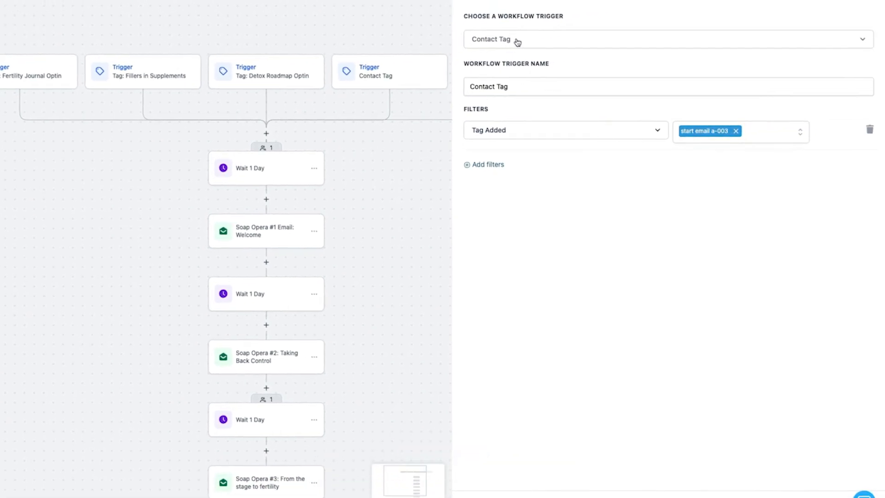
triple_click(507, 87)
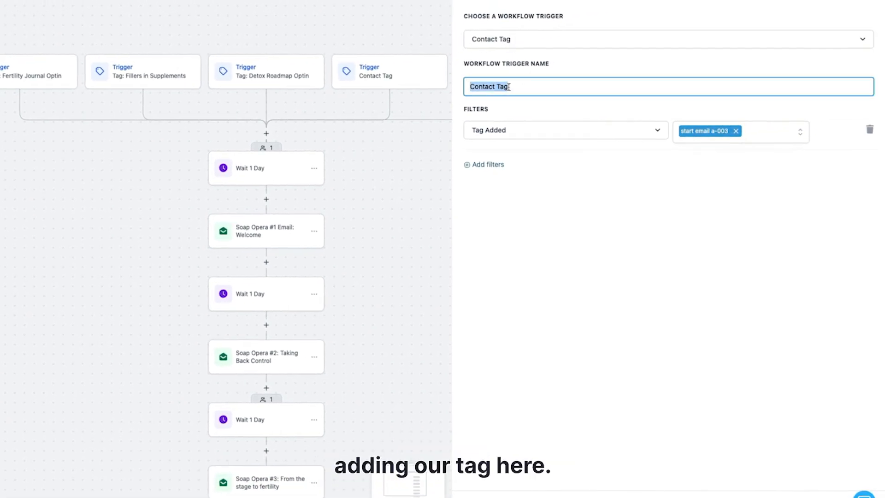
text(()
text(email a-003)
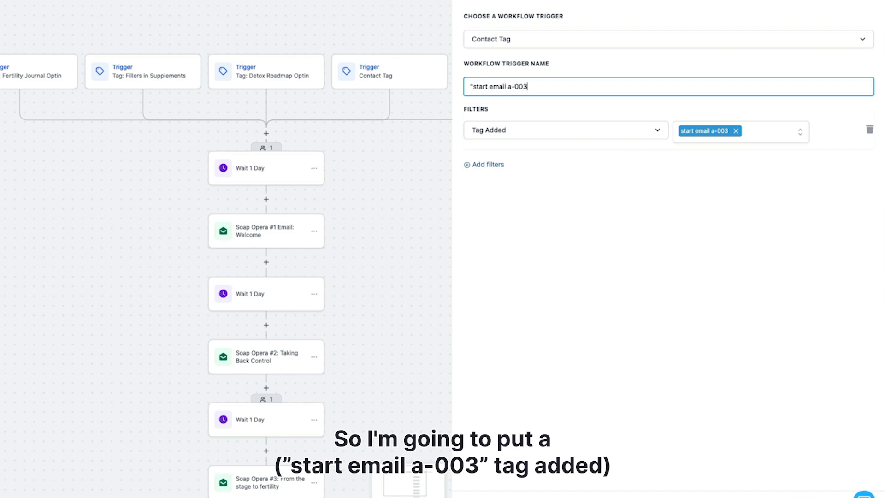
text(ed)
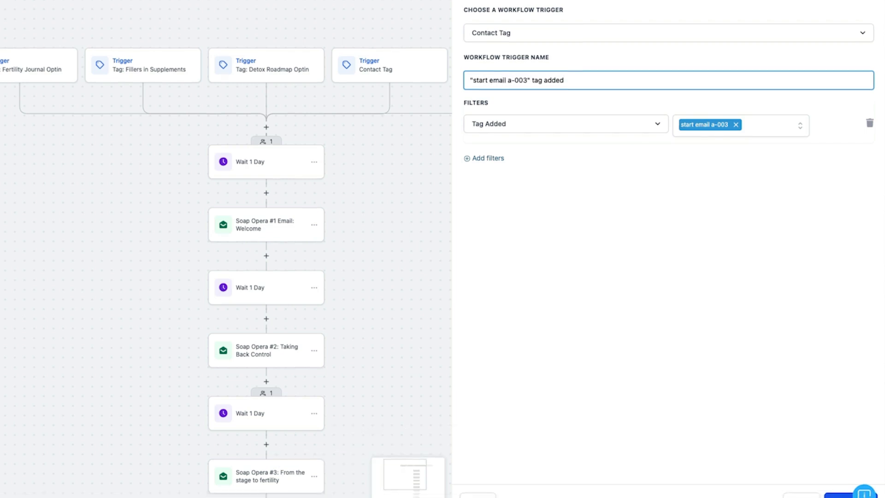
click(842, 484)
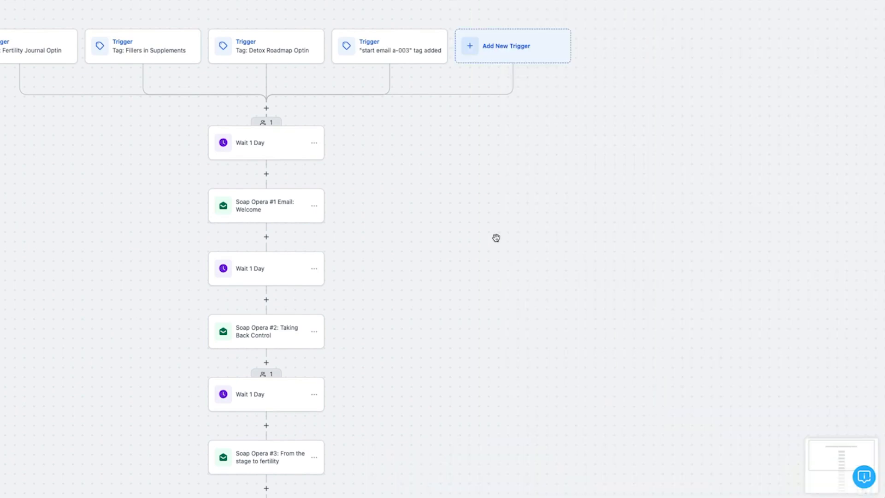
- Delete the Detox Roadmap Optin, Fillers in Supplements and Fertility Journal Optin tag triggers
click(288, 56)
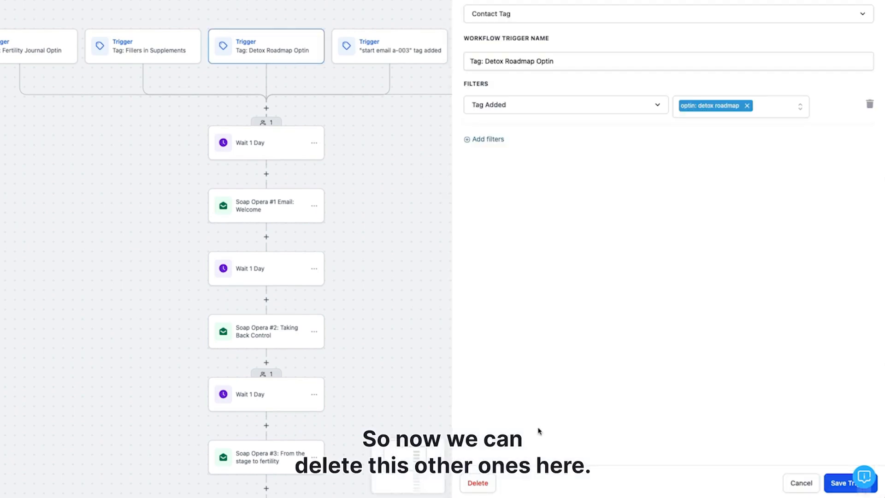
click(484, 483)
click(362, 219)
click(196, 61)
click(478, 483)
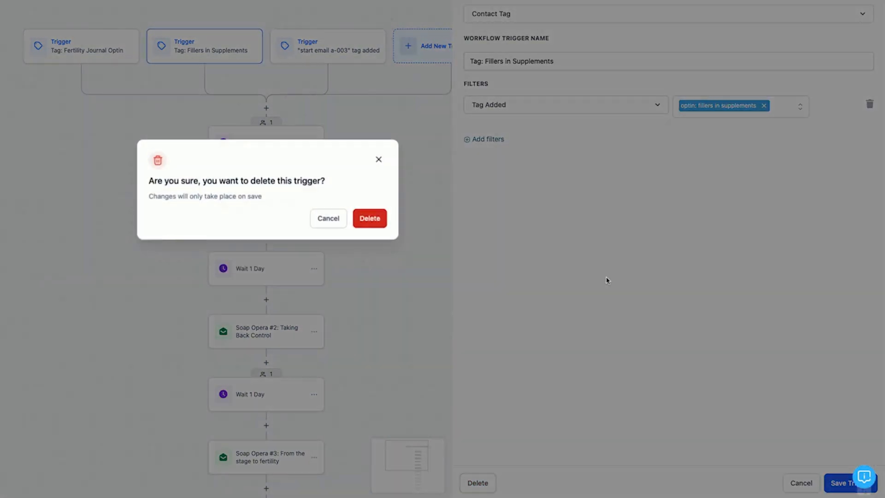
click(372, 219)
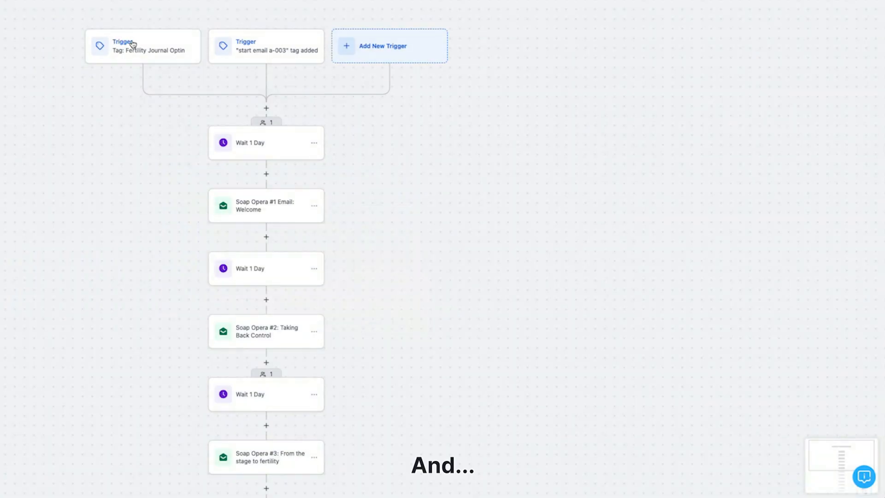
click(114, 45)
click(478, 483)
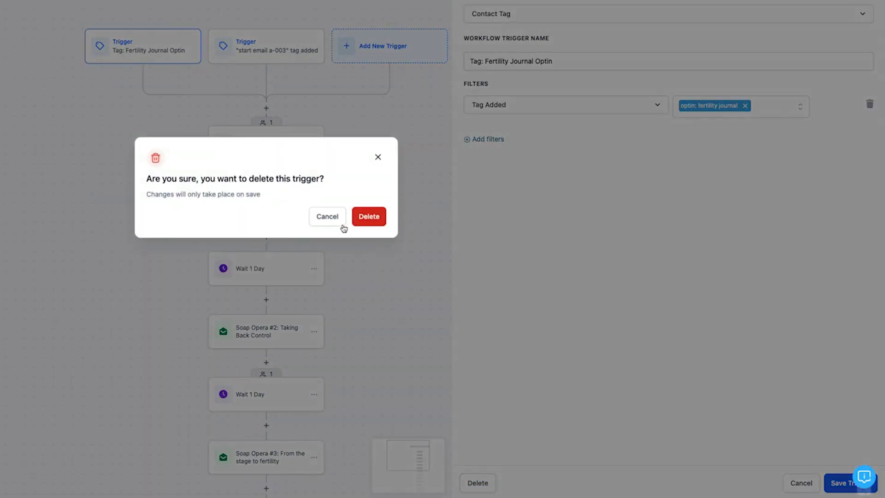
click(370, 218)
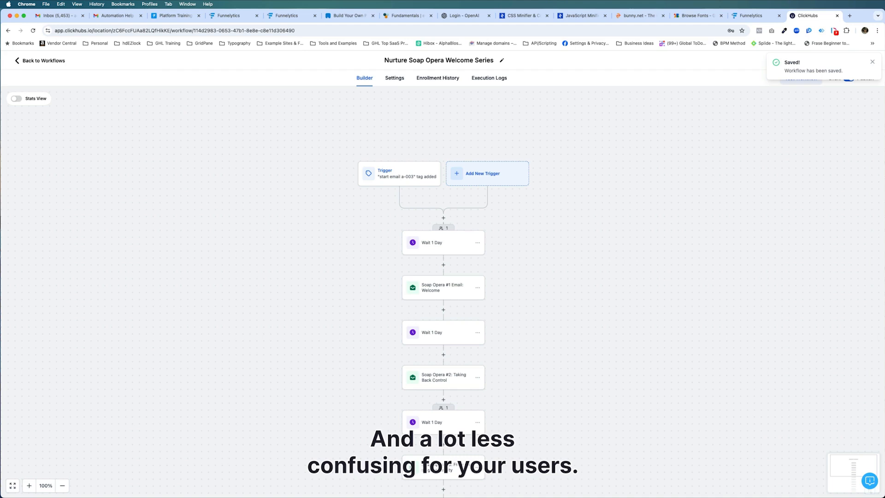
- Add a Remove Contact Tag action between Add Tag Organic Daily Emails and Remove from Workflow, selecting the tags "email a-001 active" and "start email a-003"
scroll(638, 206, down, 10)
scroll(586, 241, down, 10)
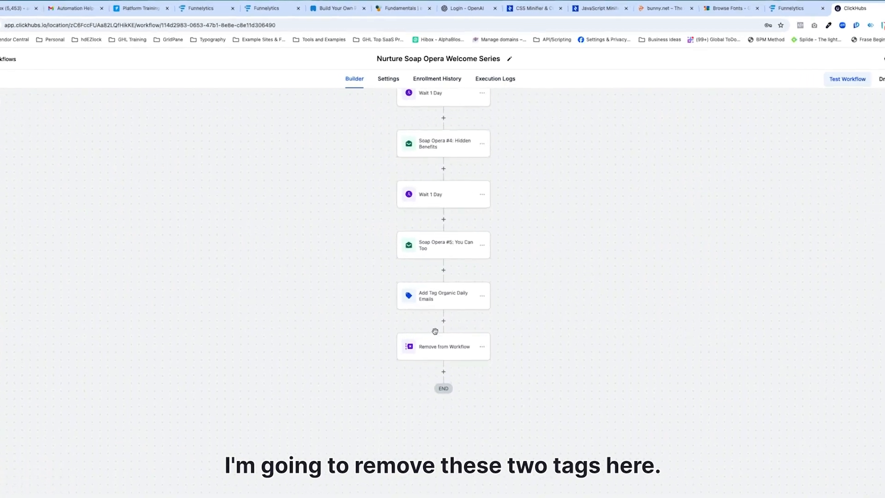
click(444, 316)
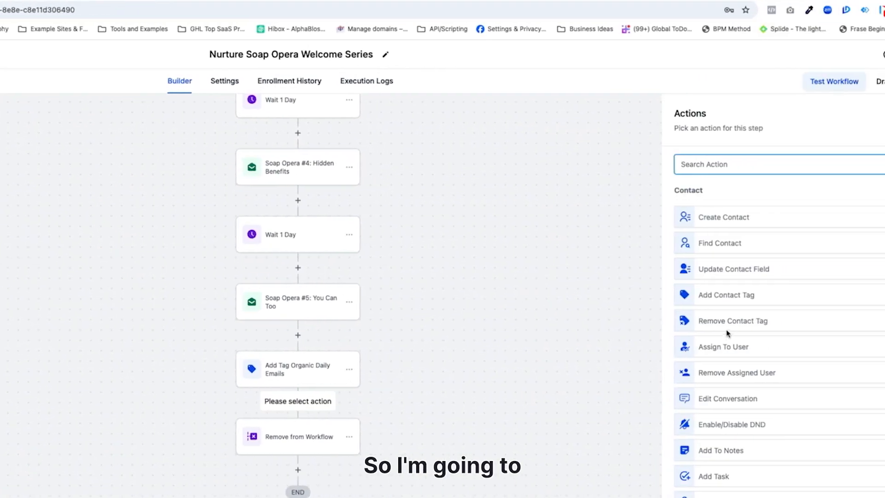
click(744, 321)
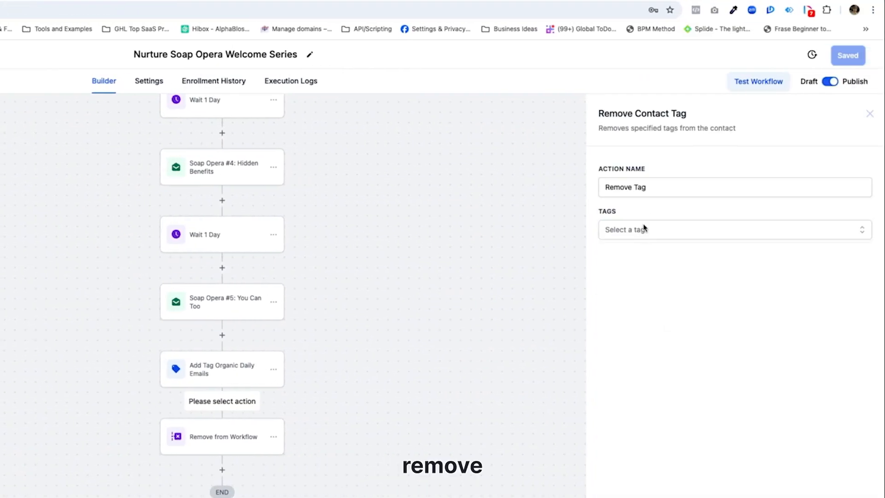
click(644, 227)
text(emai)
click(642, 292)
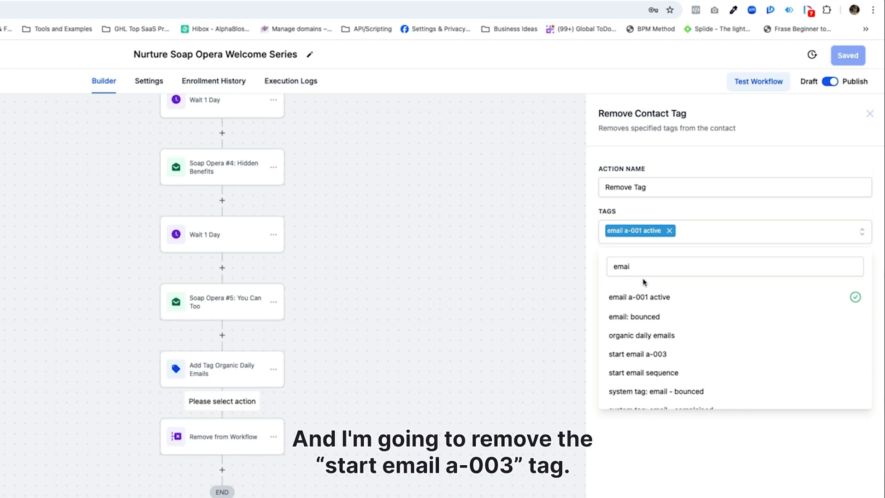
double_click(643, 263)
text(star)
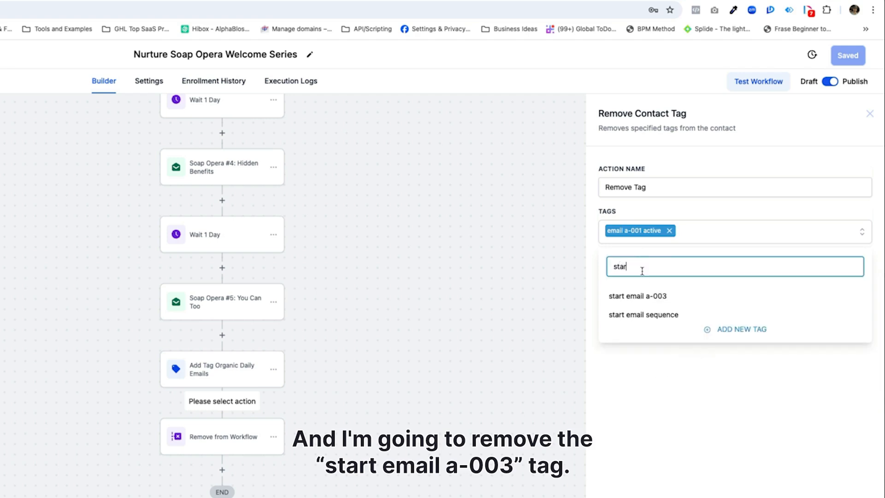
click(643, 294)
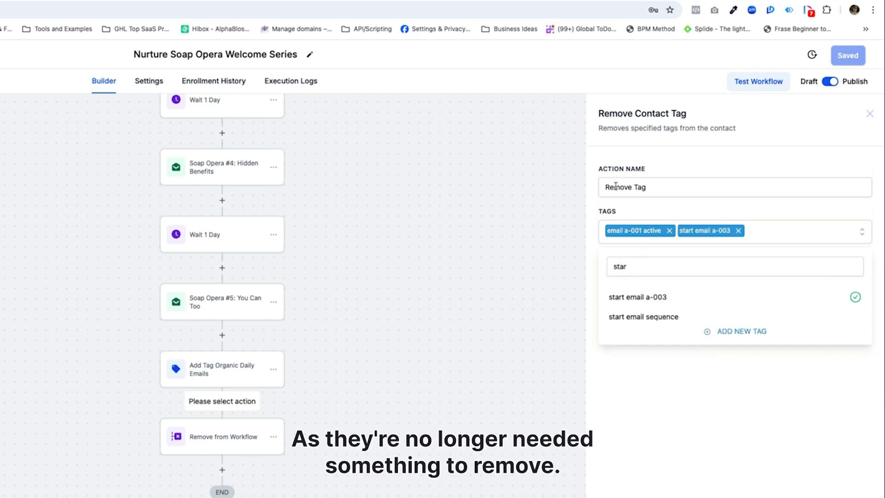
- Rename the Remove Contact Tag action to Remove "start" and "active" email Tags and save the action
click(634, 188)
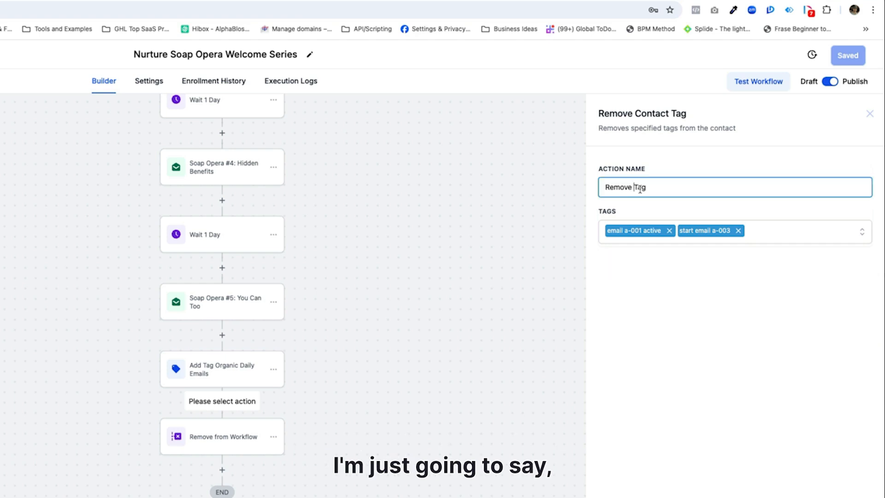
text("start" and "a)
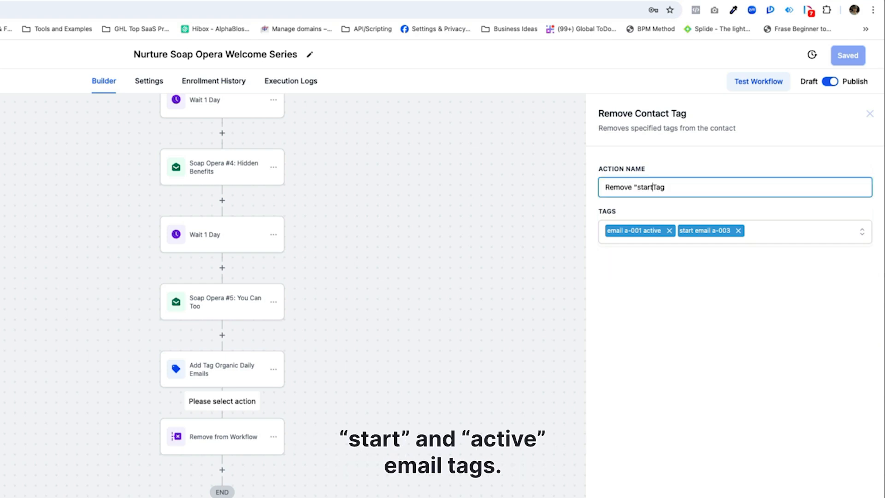
text(ctive" email)
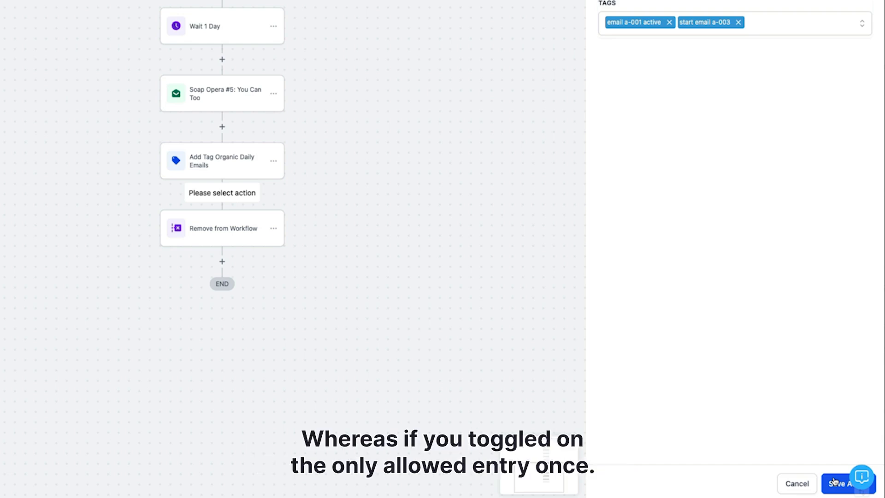
click(835, 481)
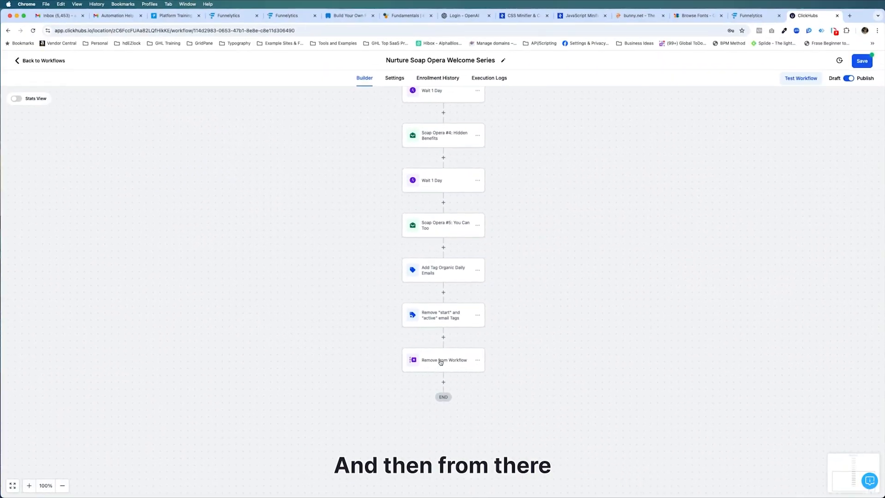
- Save the Nurture Soap Opera Welcome Series workflow
scroll(484, 365, up, 3)
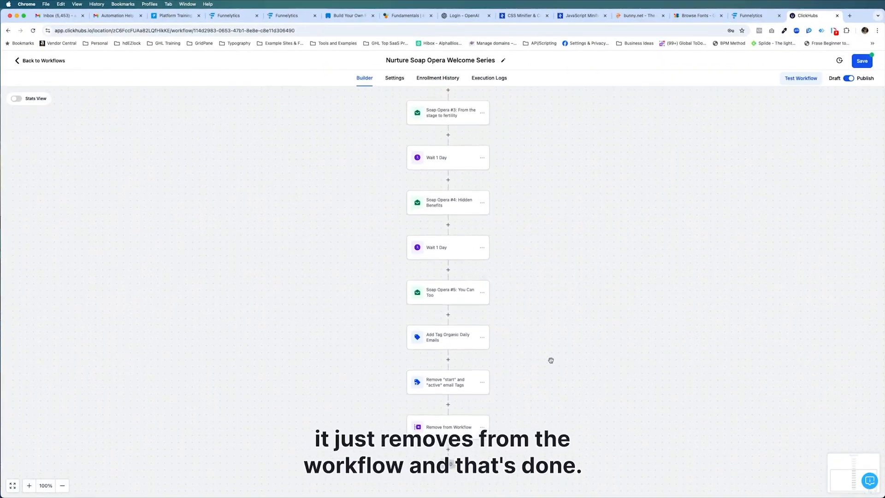
scroll(551, 360, up, 10)
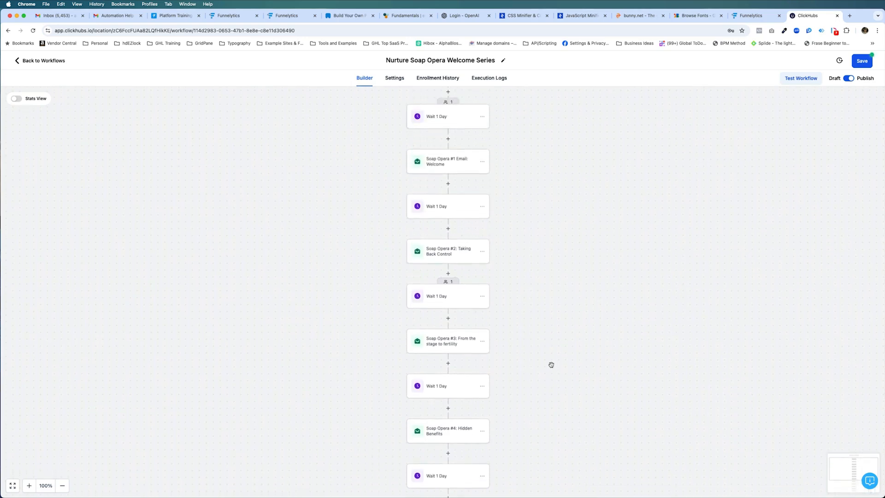
scroll(551, 365, up, 4)
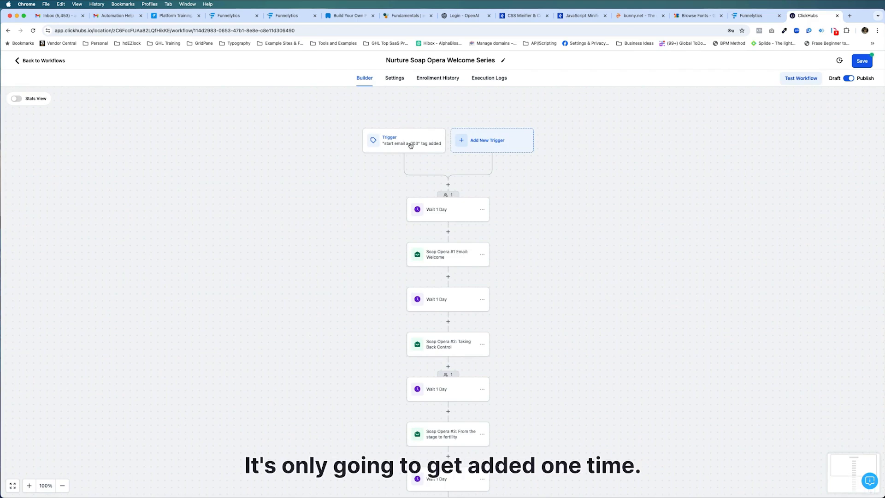
click(860, 64)
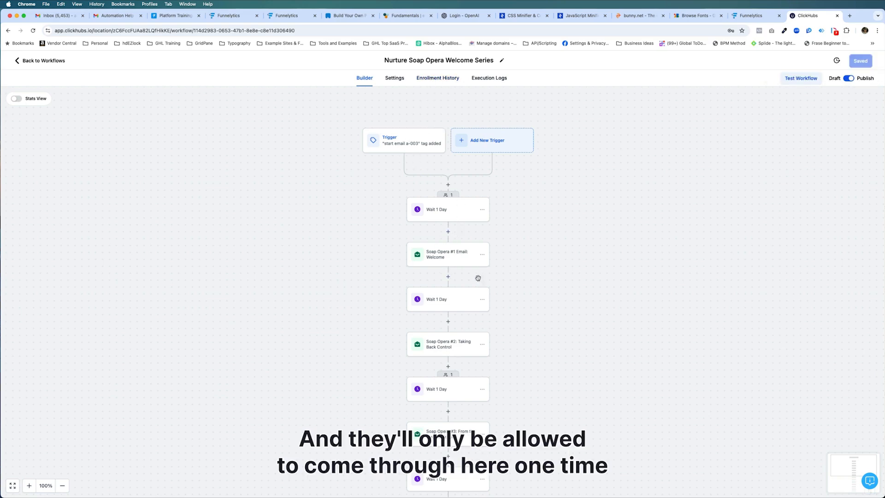
scroll(463, 279, down, 6)
scroll(496, 274, down, 9)
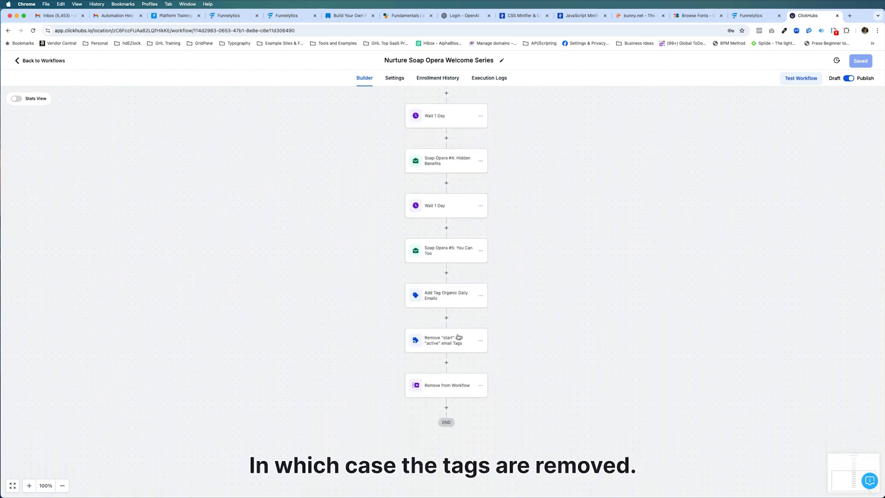
scroll(559, 256, up, 7)
scroll(561, 259, up, 7)
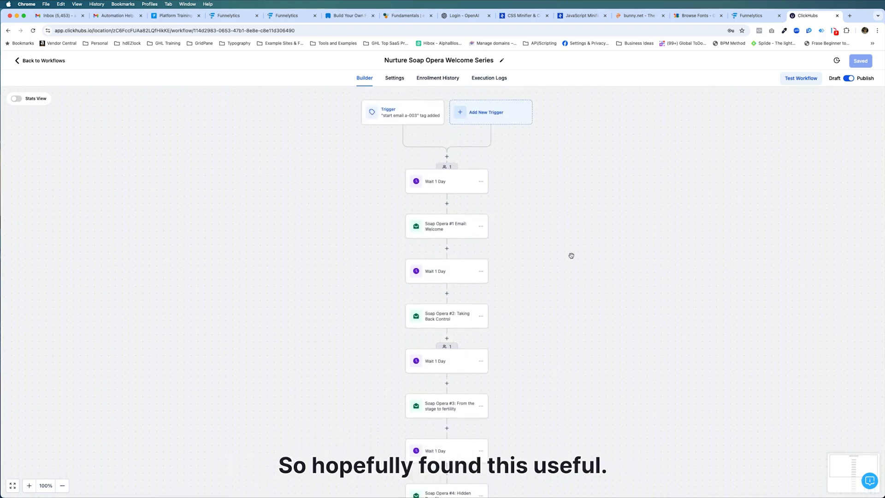